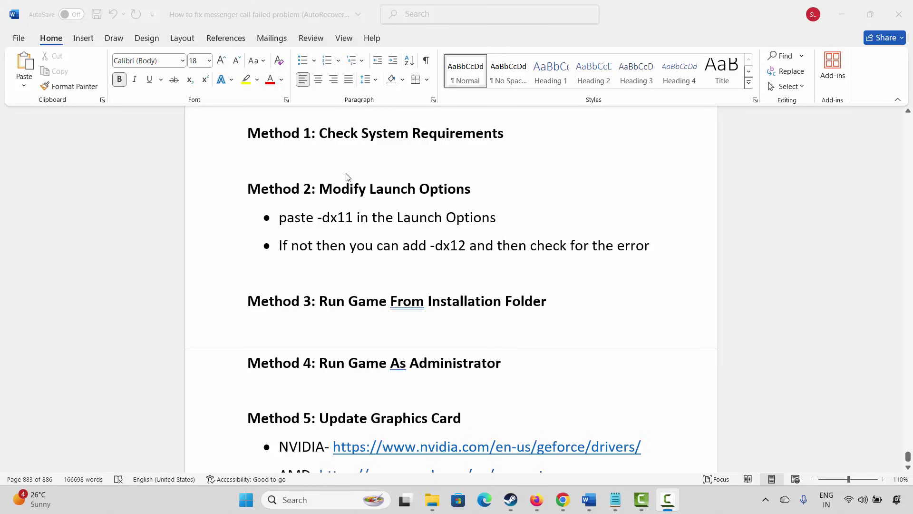
Step: Review the Escape from Tarkov system requirements in Steam, then mark the Method 2 heading in the Word notes
left_click(510, 499)
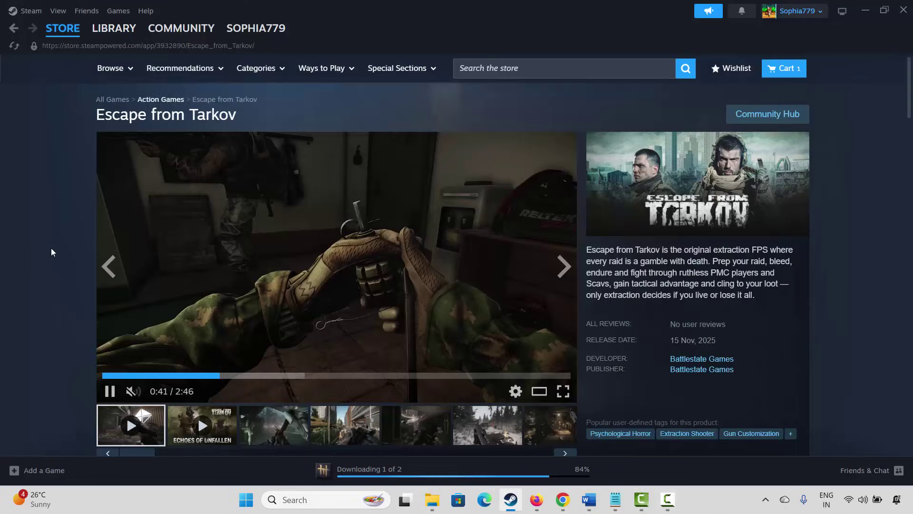
scroll(50, 248, "down", 15)
scroll(50, 248, "down", 6)
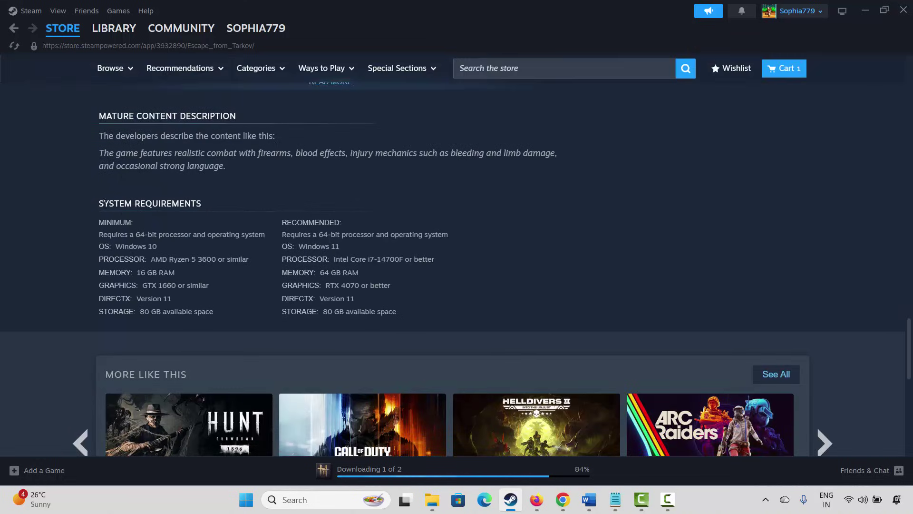
left_click_drag(104, 201, 191, 204)
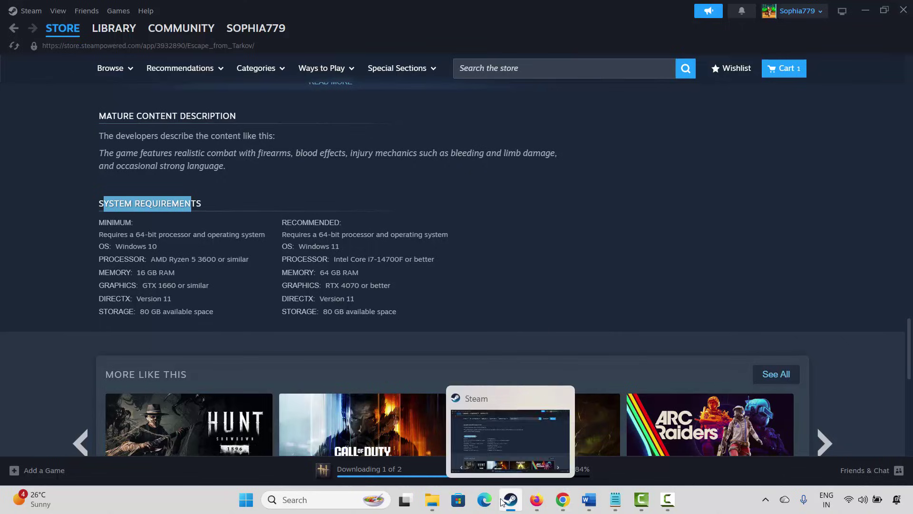
left_click(594, 503)
left_click(207, 192)
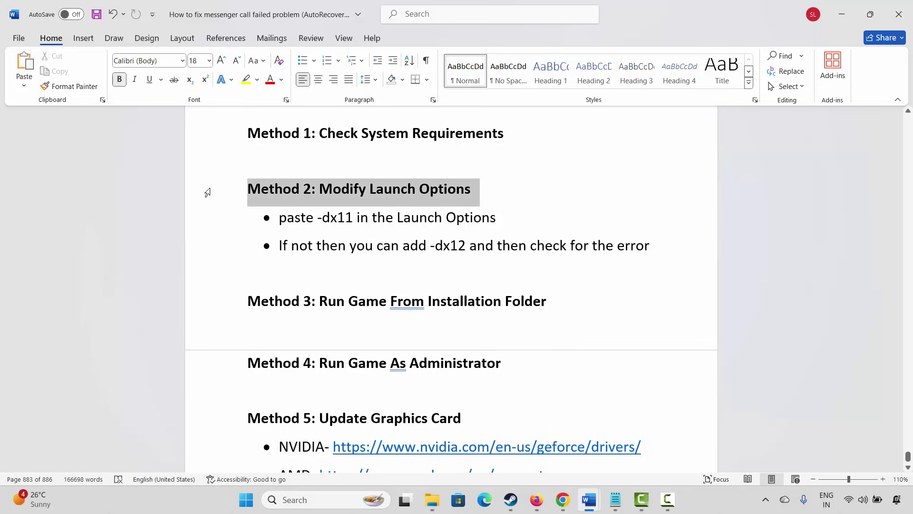
Step: Change skate.'s launch option from -dx12 to -dx11, then back to -dx12
key("alt+Tab")
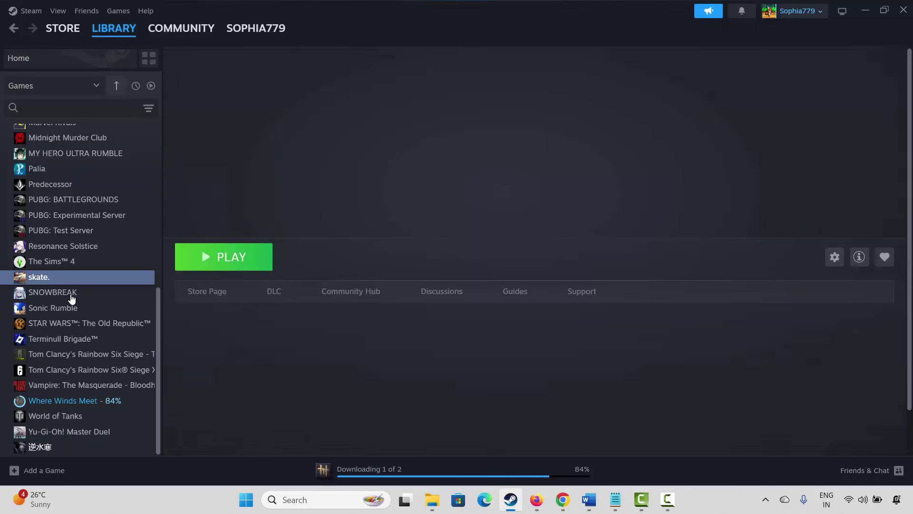
right_click(40, 281)
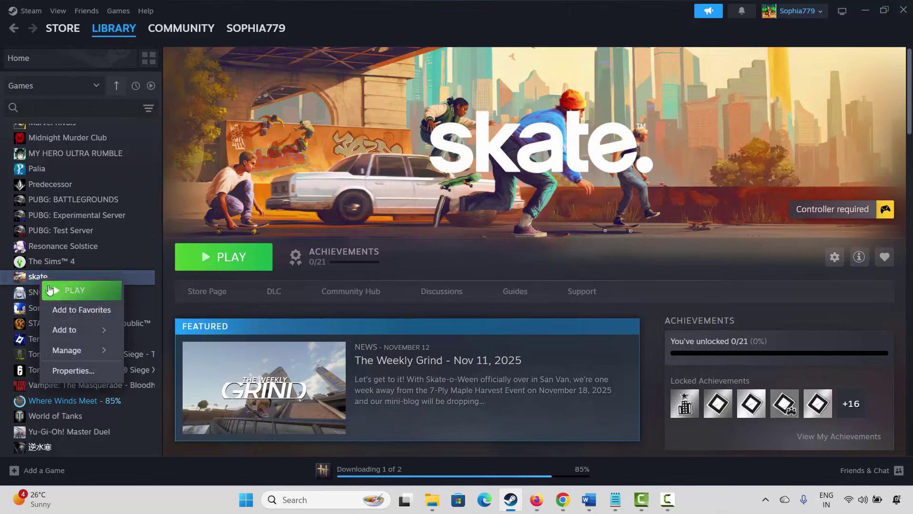
left_click(73, 370)
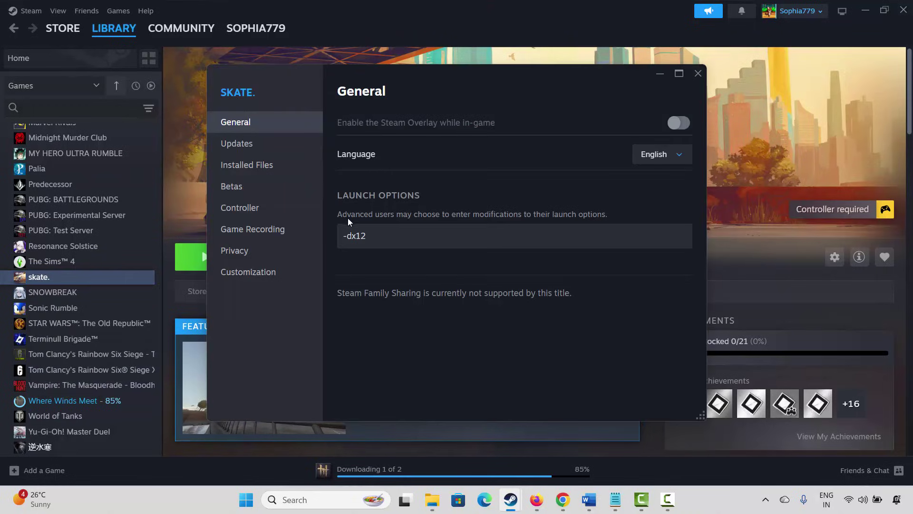
left_click_drag(369, 236, 327, 233)
type("-d")
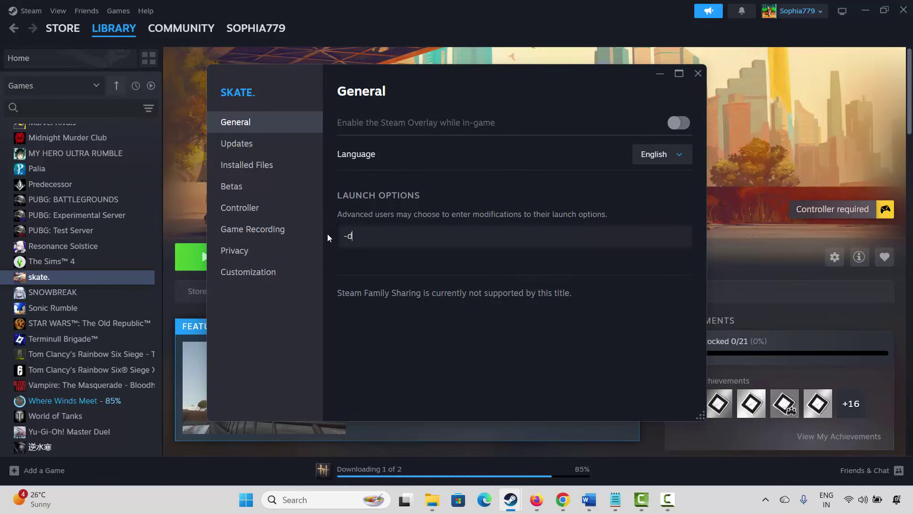
type("x11")
key("BackSpace")
type("2")
left_click(698, 77)
Step: Move to the Method 3 heading in the Word notes
left_click(589, 500)
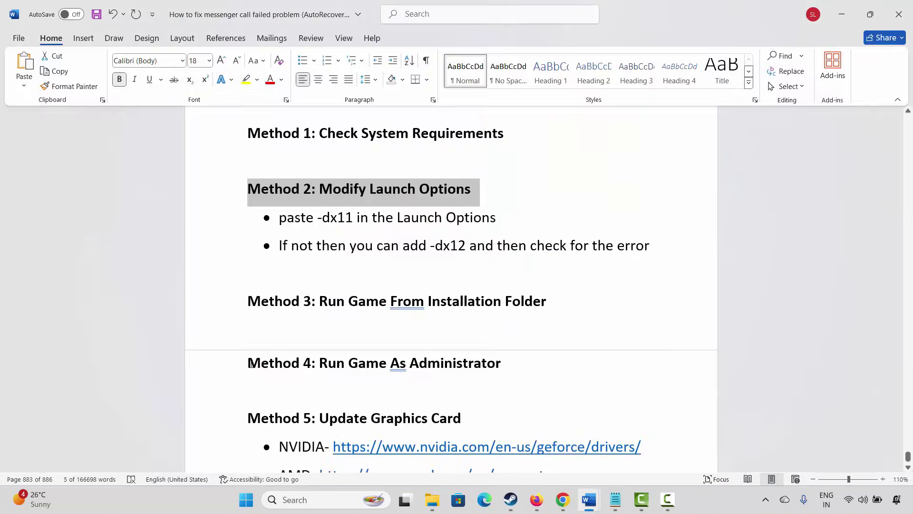
left_click(221, 312)
left_click(297, 329)
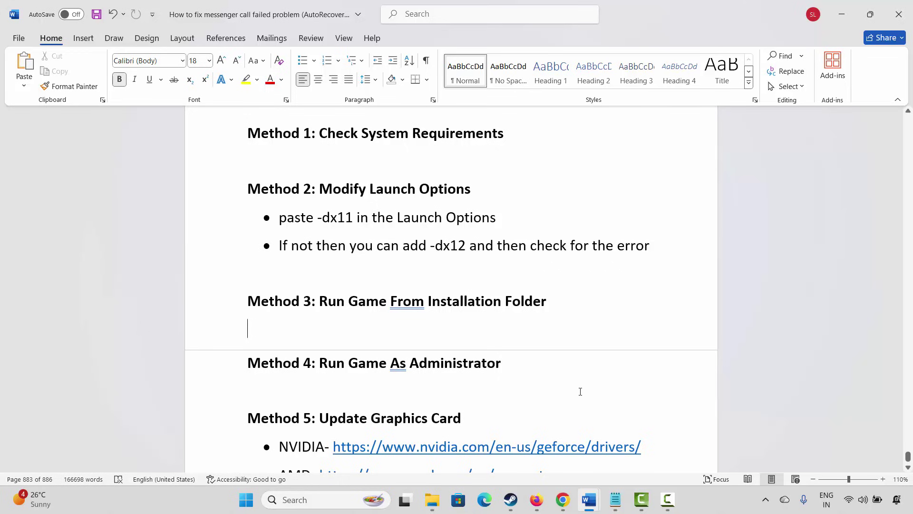
Step: Browse skate.'s local files from the Steam library and scroll through the Skate install folder
left_click(511, 499)
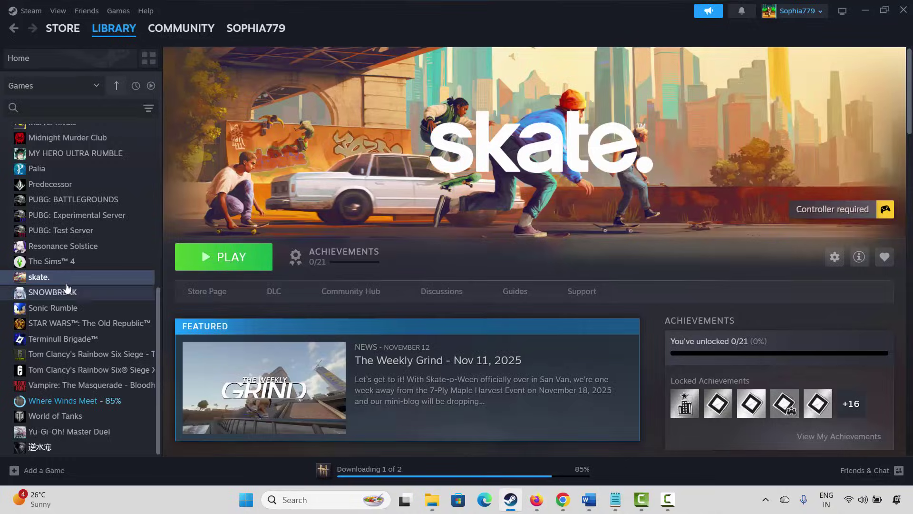
right_click(46, 281)
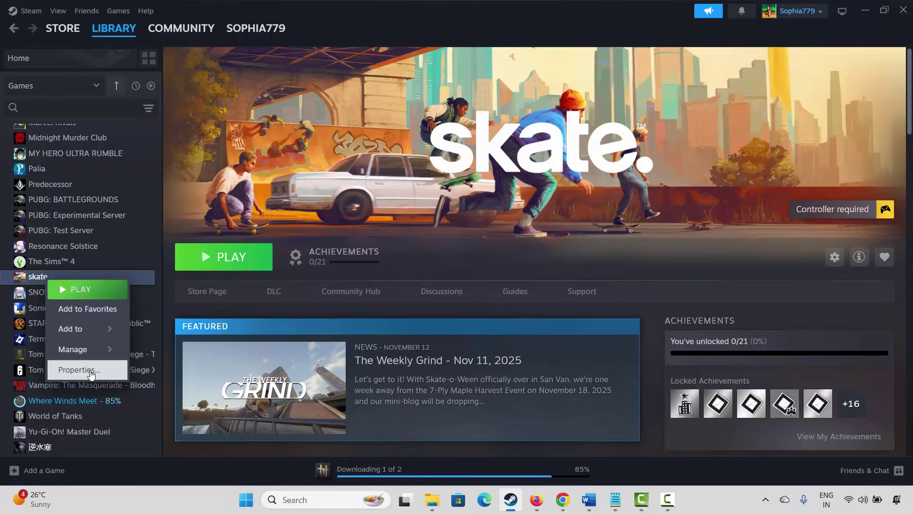
mouse_move(85, 352)
left_click(173, 369)
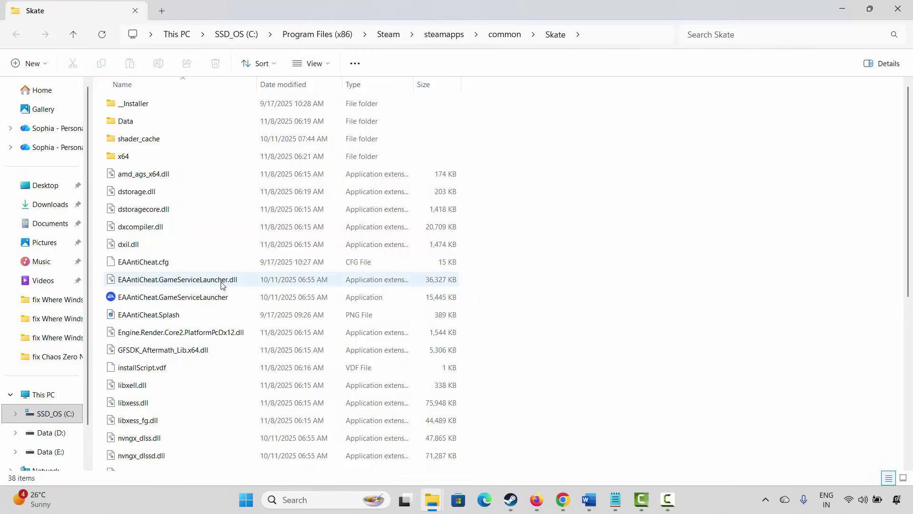
scroll(208, 302, "down", 6)
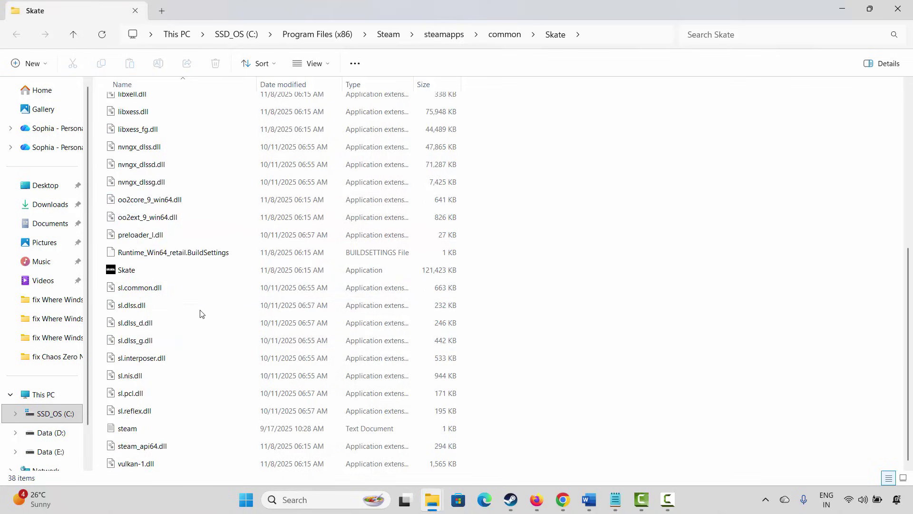
Step: Set Skate.exe to run as administrator in Windows 8 compatibility mode, and apply
right_click(133, 274)
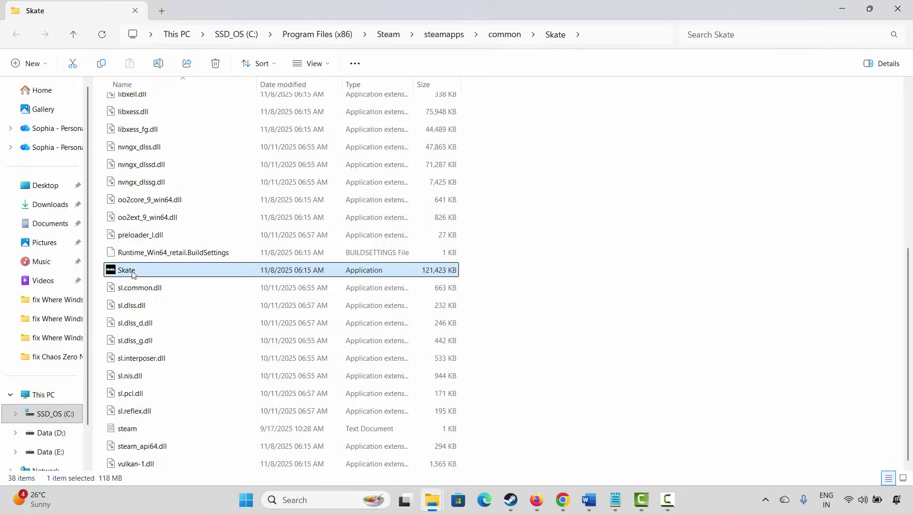
left_click(199, 378)
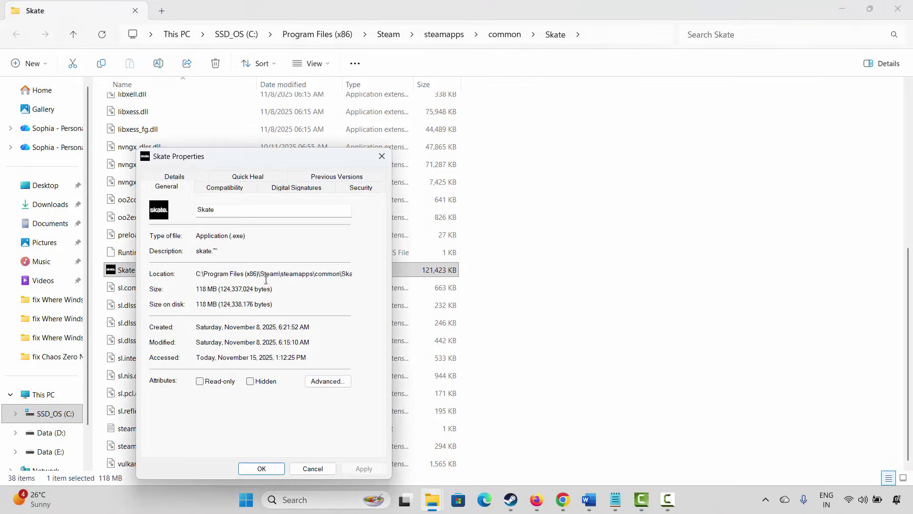
left_click(225, 188)
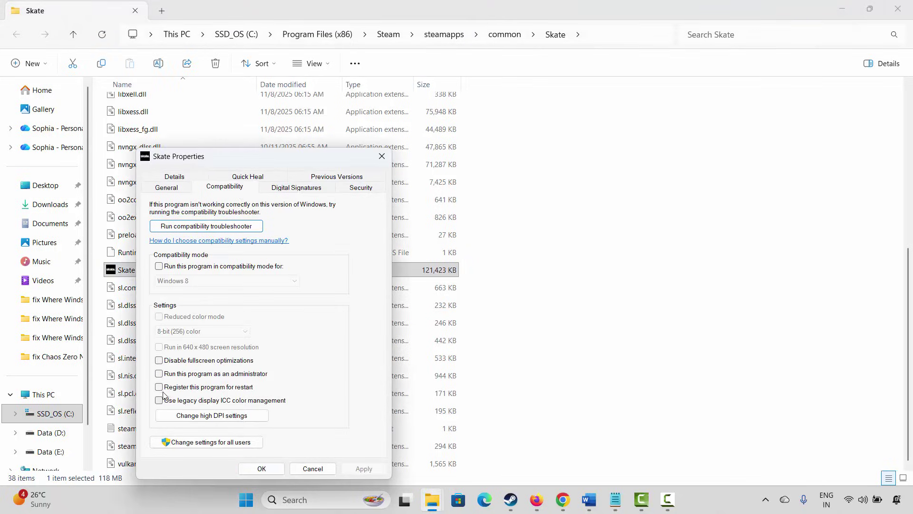
left_click(159, 374)
left_click(371, 465)
left_click(159, 267)
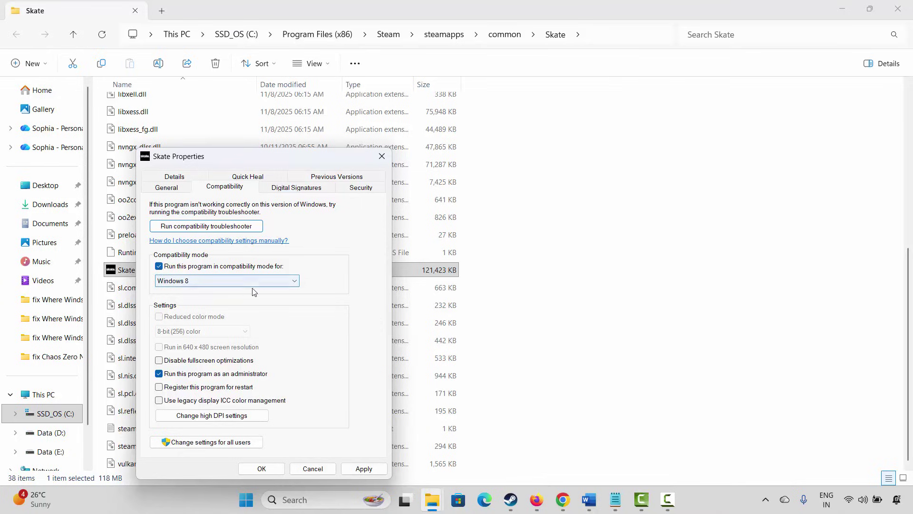
left_click(287, 285)
left_click(367, 429)
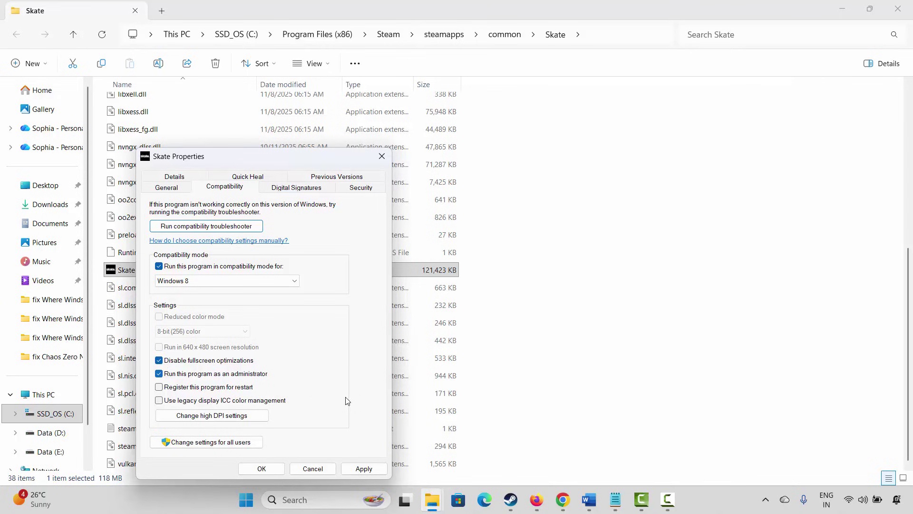
left_click(365, 469)
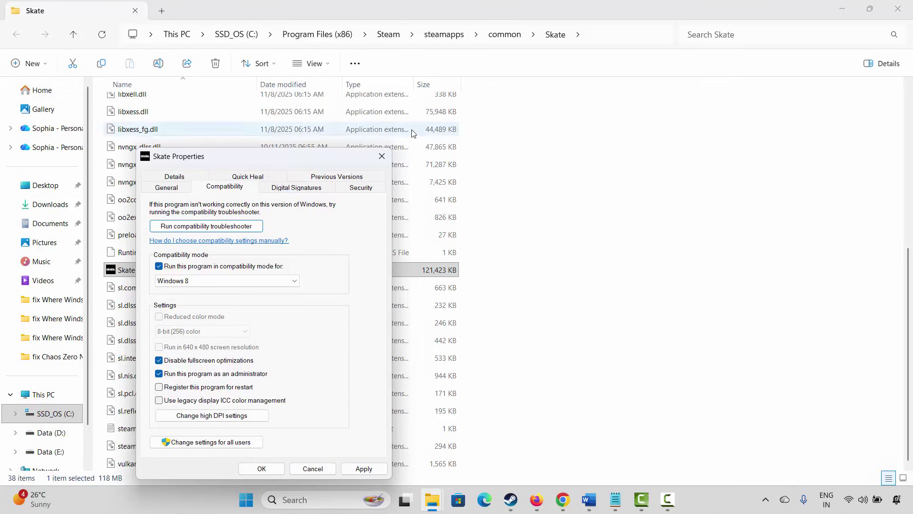
left_click(381, 156)
Step: Close the Skate folder and scroll the Word notes to the Method 5 heading
left_click(898, 8)
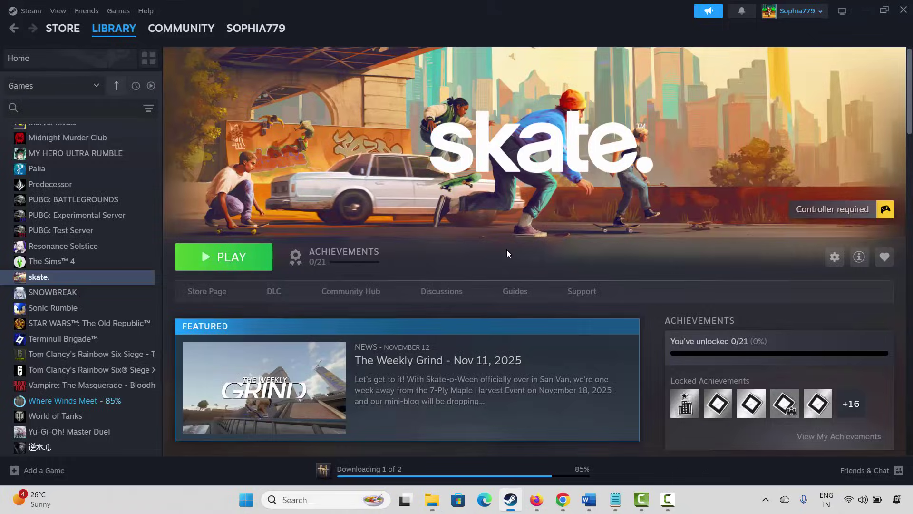
left_click(511, 499)
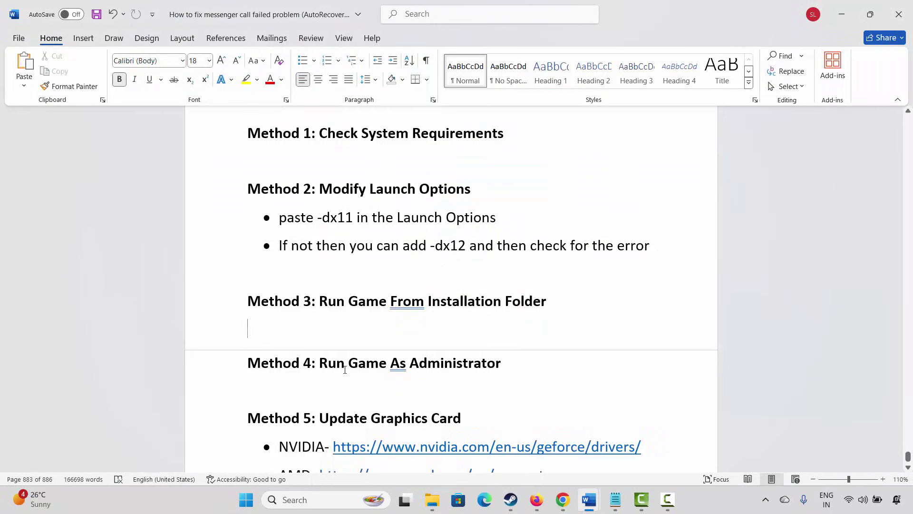
scroll(238, 357, "down", 1)
scroll(233, 364, "down", 1)
left_click(227, 357)
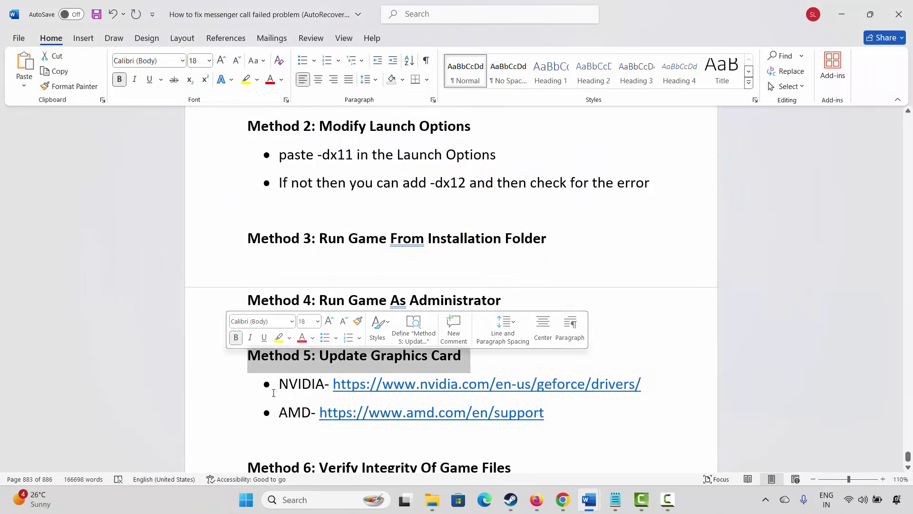
Step: Have Device Manager search automatically for an Intel UHD Graphics driver update, then close it
left_click(293, 509)
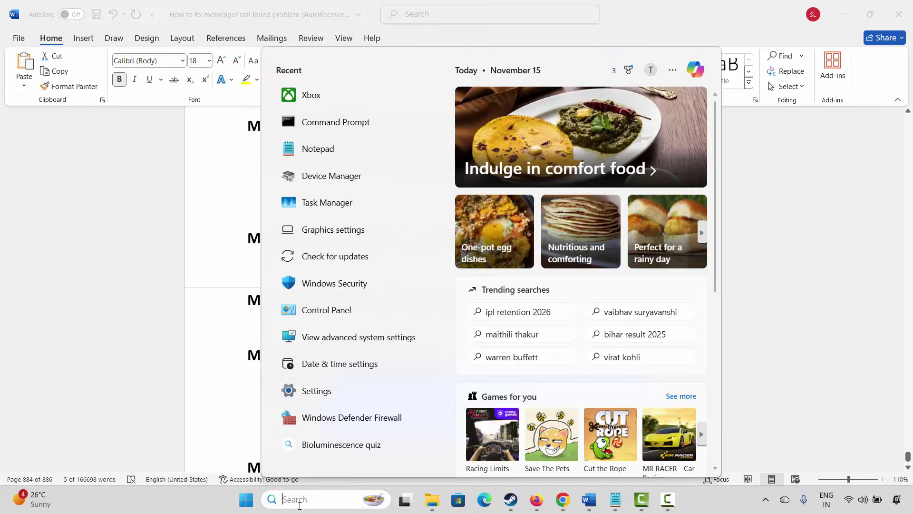
left_click(340, 186)
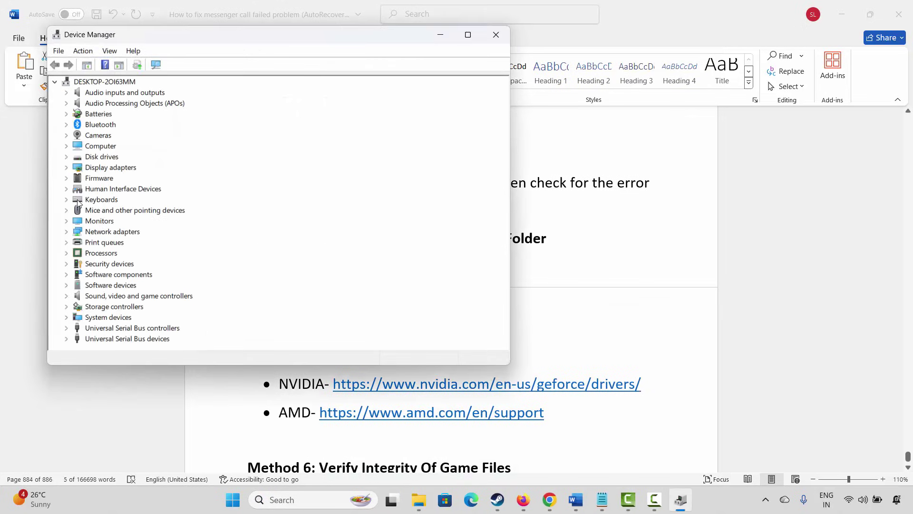
left_click(66, 168)
left_click(122, 179)
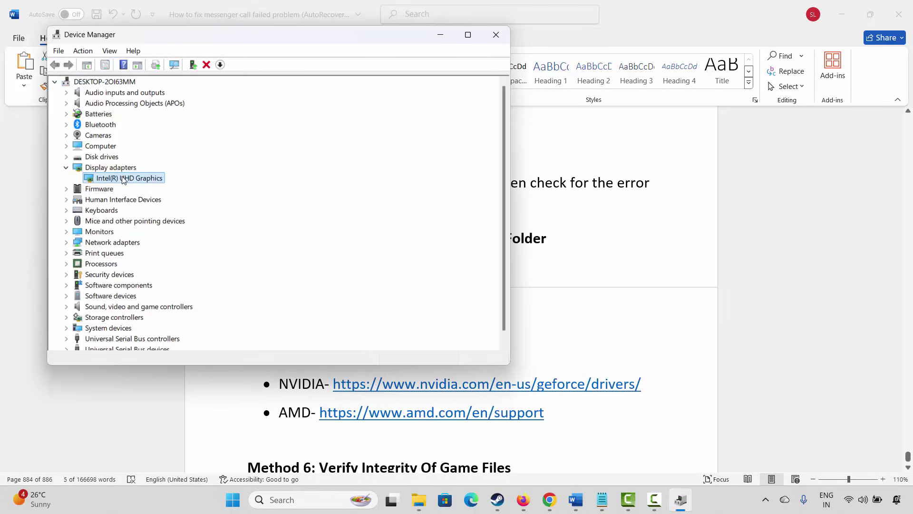
right_click(123, 178)
left_click(159, 186)
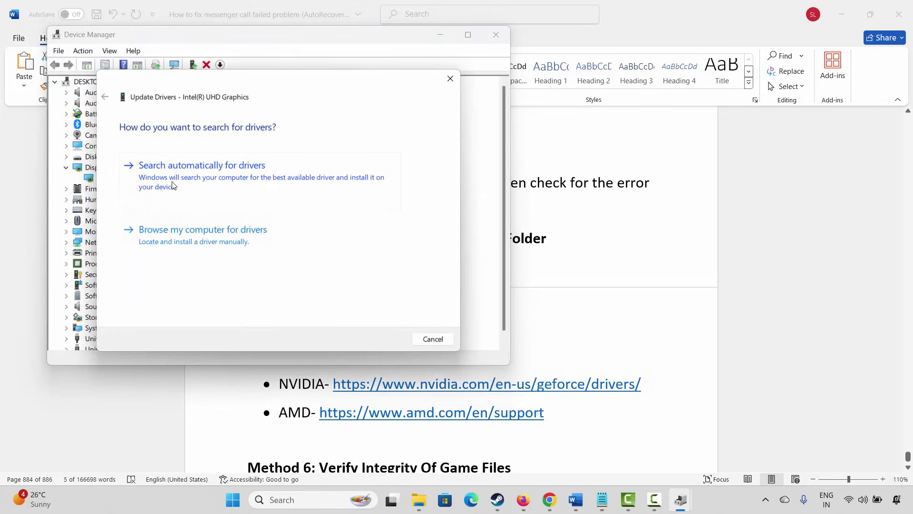
left_click(253, 176)
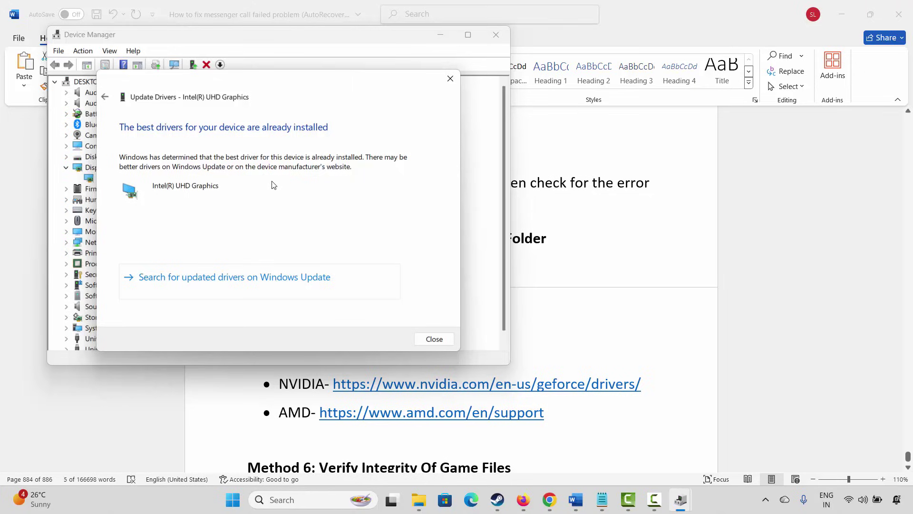
left_click(448, 80)
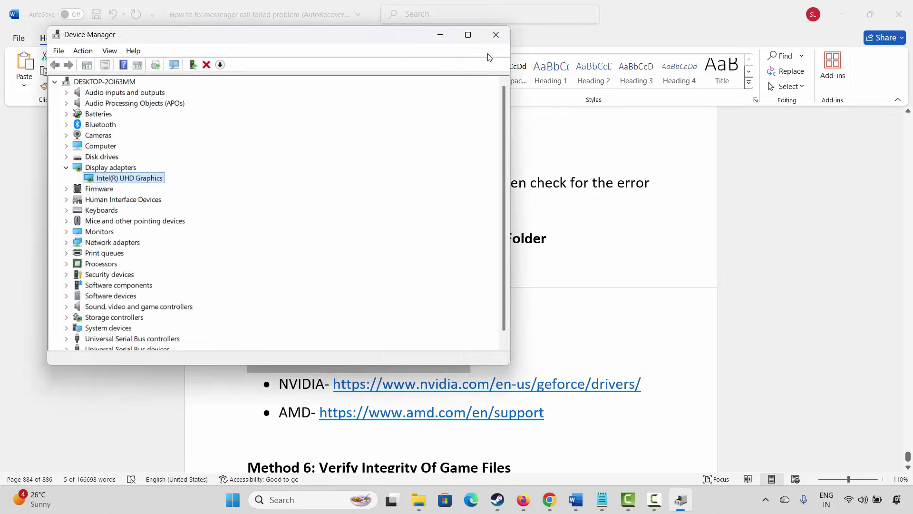
left_click(496, 34)
left_click(295, 384)
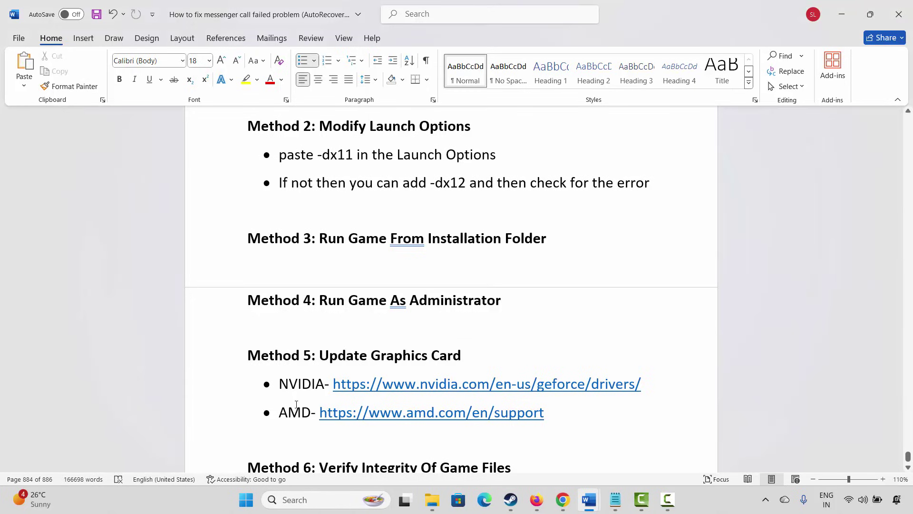
scroll(304, 404, "down", 3)
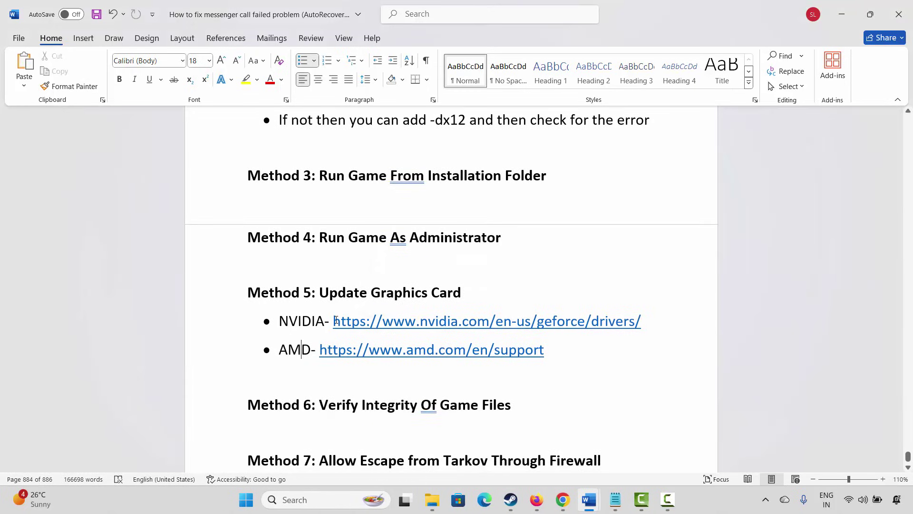
left_click_drag(333, 322, 520, 343)
scroll(291, 359, "down", 3)
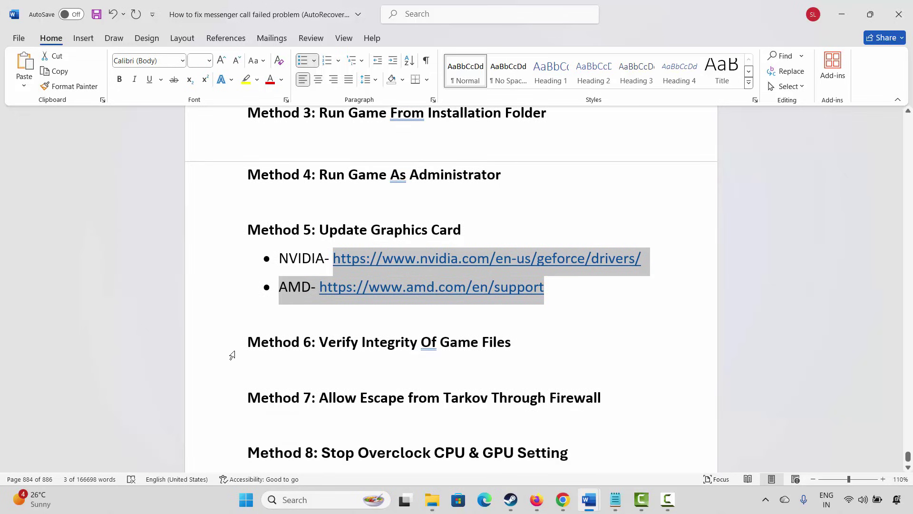
left_click(230, 352)
left_click(367, 365)
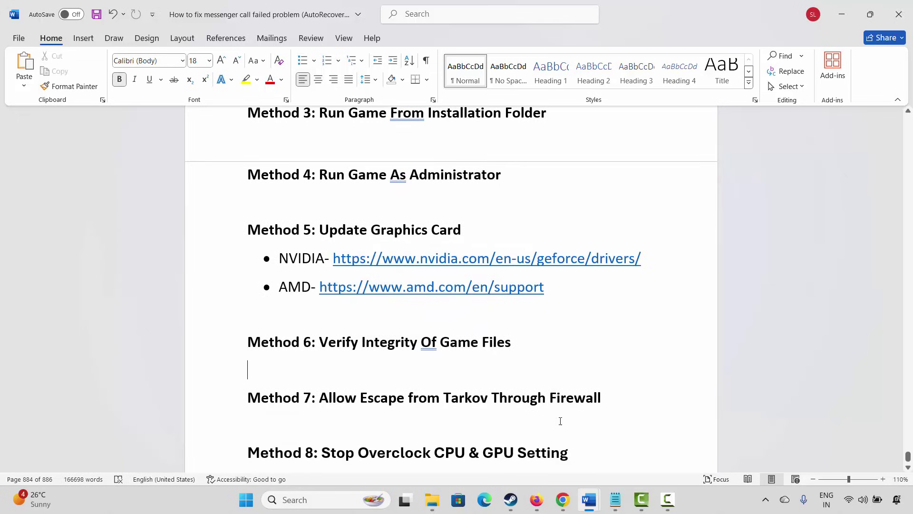
left_click(511, 500)
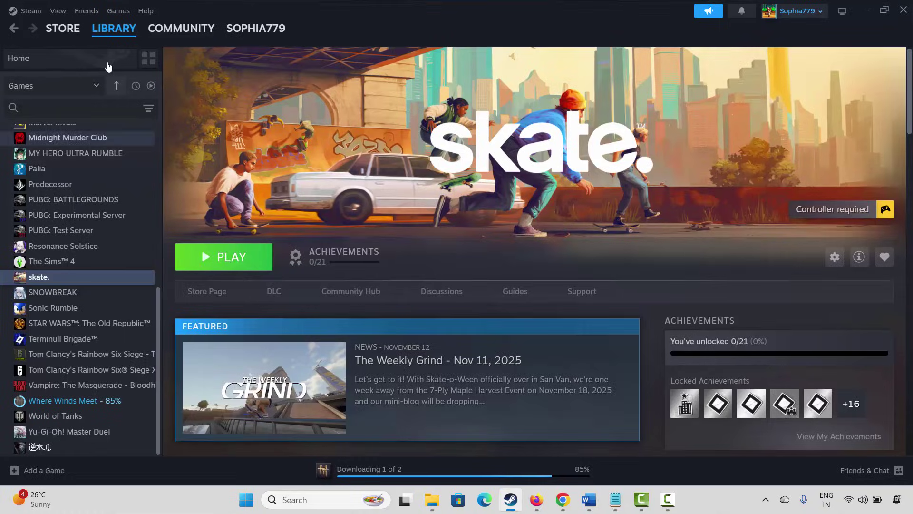
right_click(38, 278)
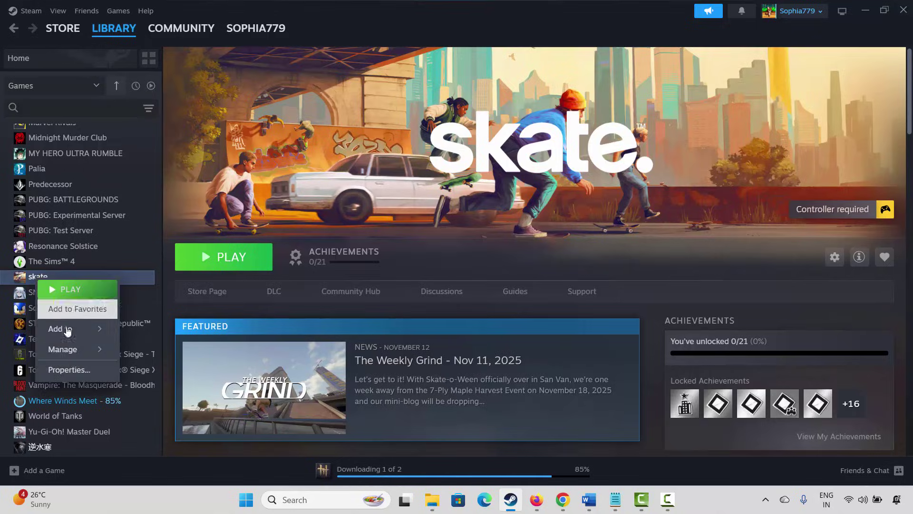
left_click(69, 369)
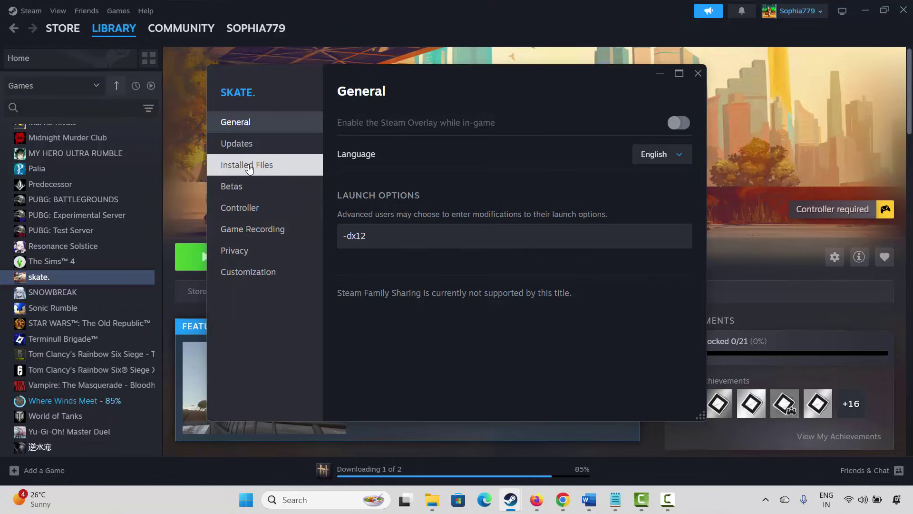
left_click(248, 169)
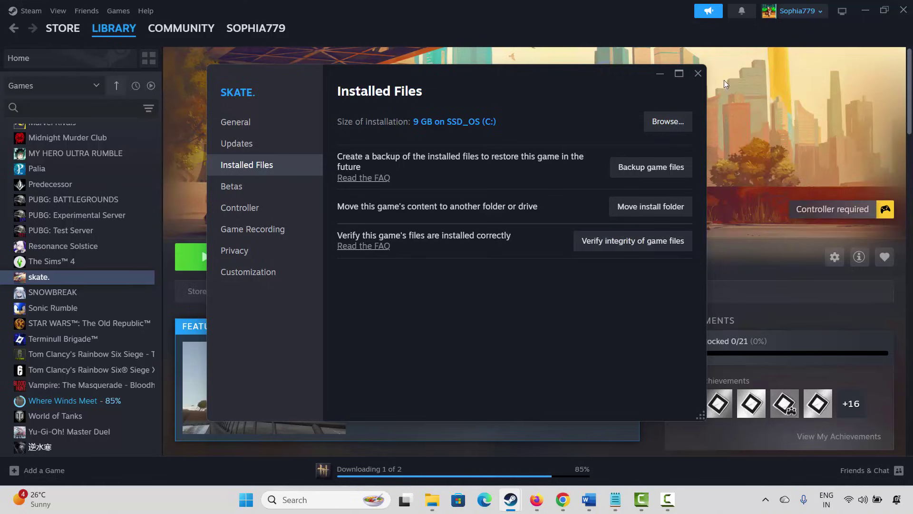
left_click(699, 73)
left_click(511, 500)
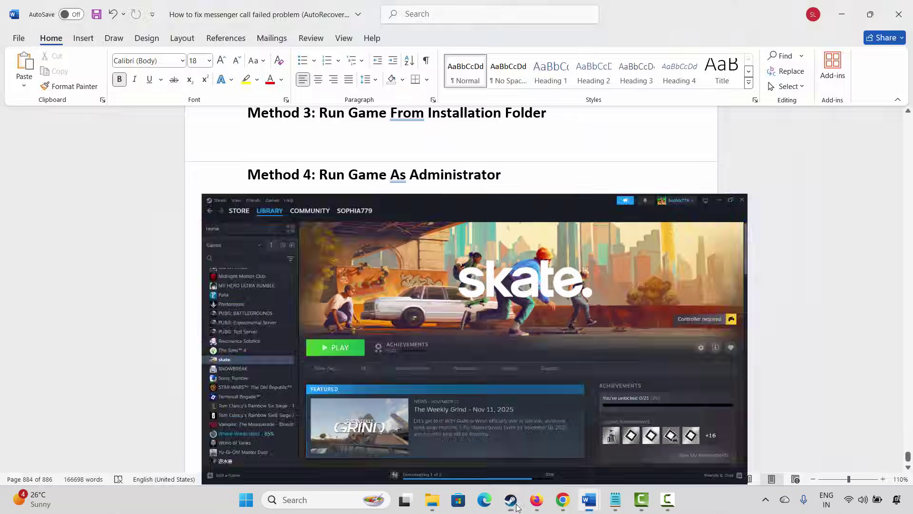
scroll(164, 332, "down", 1)
left_click(224, 343)
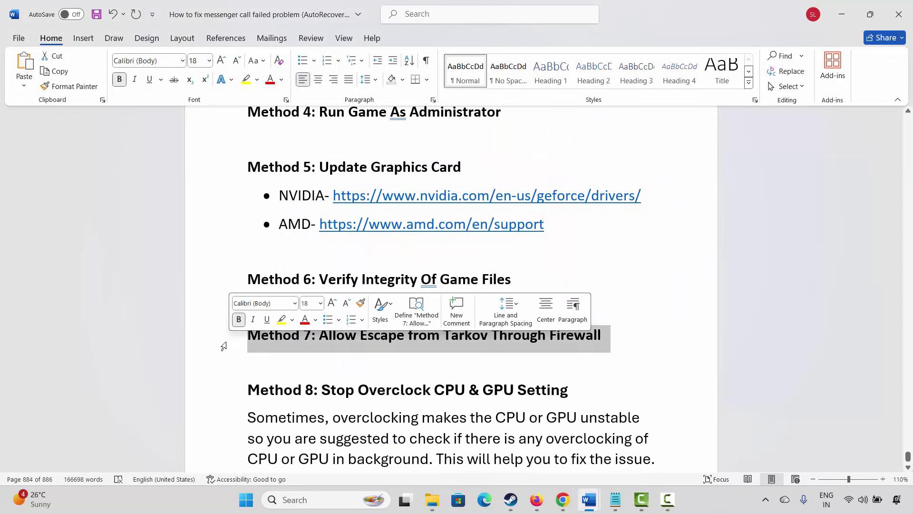
left_click(298, 347)
key("super+s")
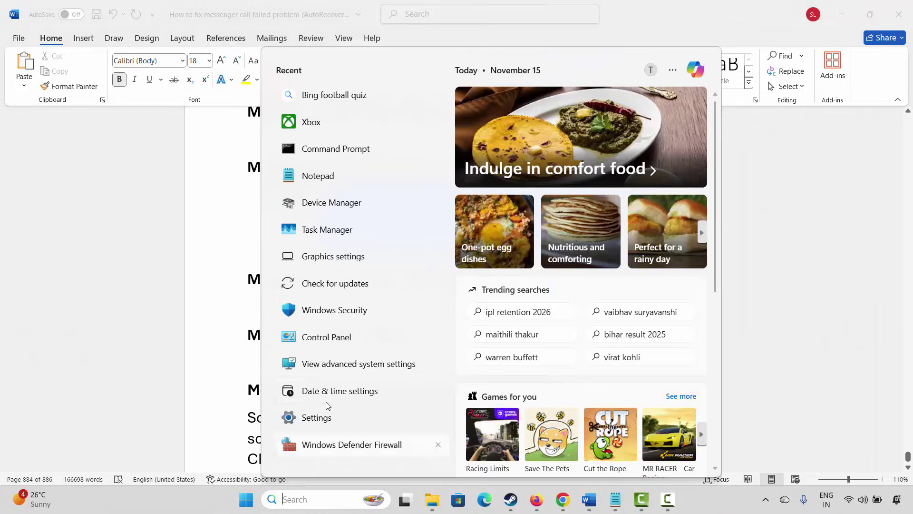
left_click(355, 313)
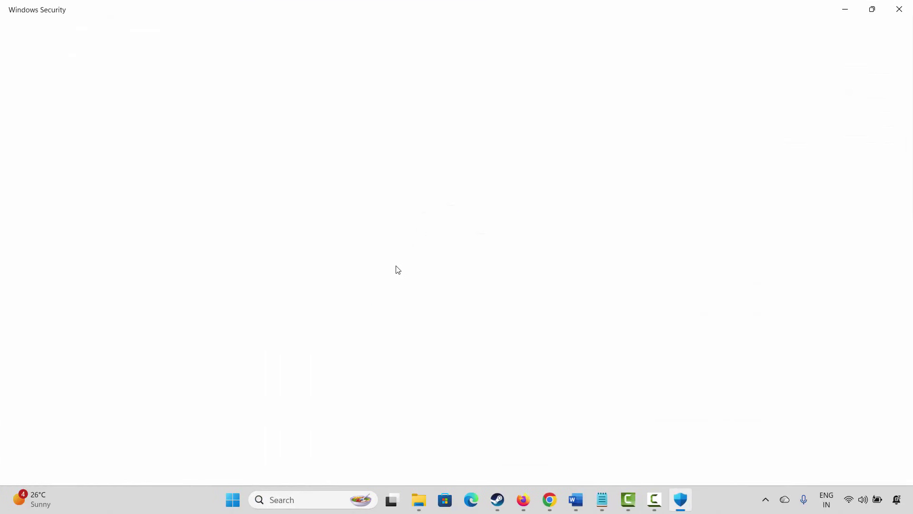
left_click(547, 191)
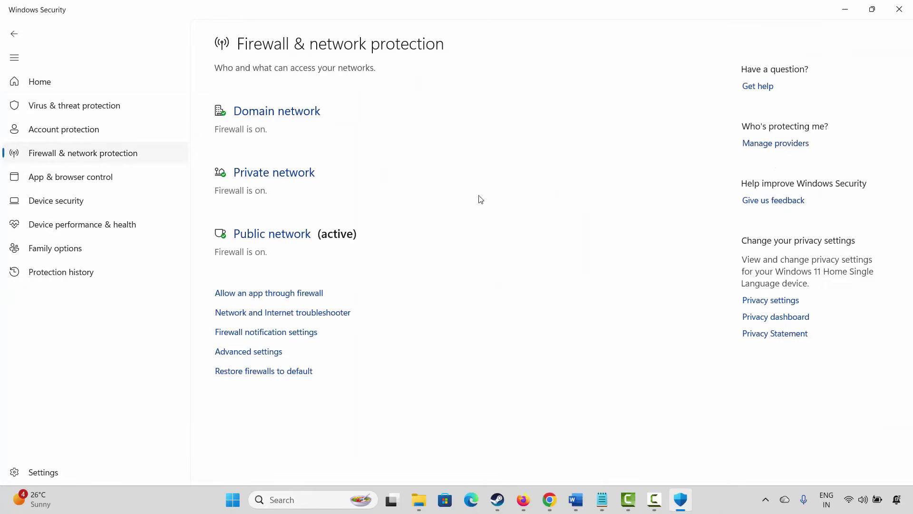
left_click(280, 295)
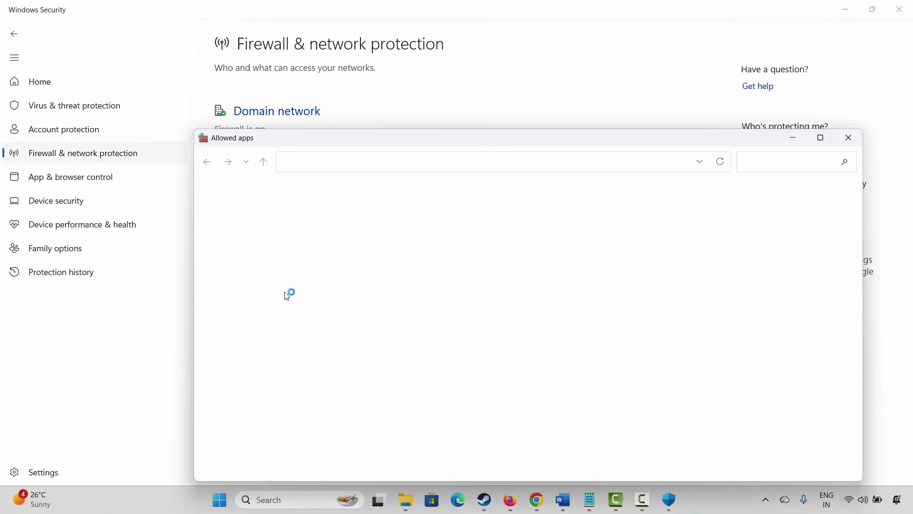
left_click(671, 226)
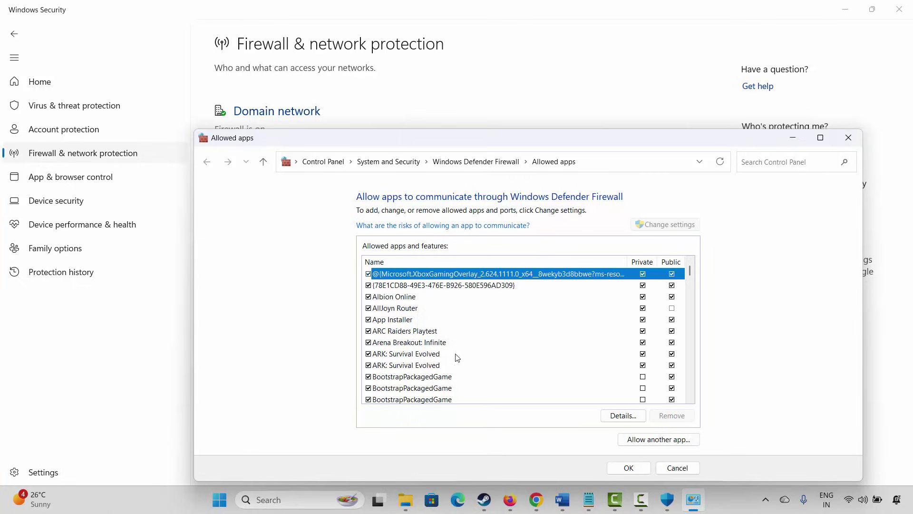
scroll(457, 358, "down", 2)
scroll(446, 352, "down", 5)
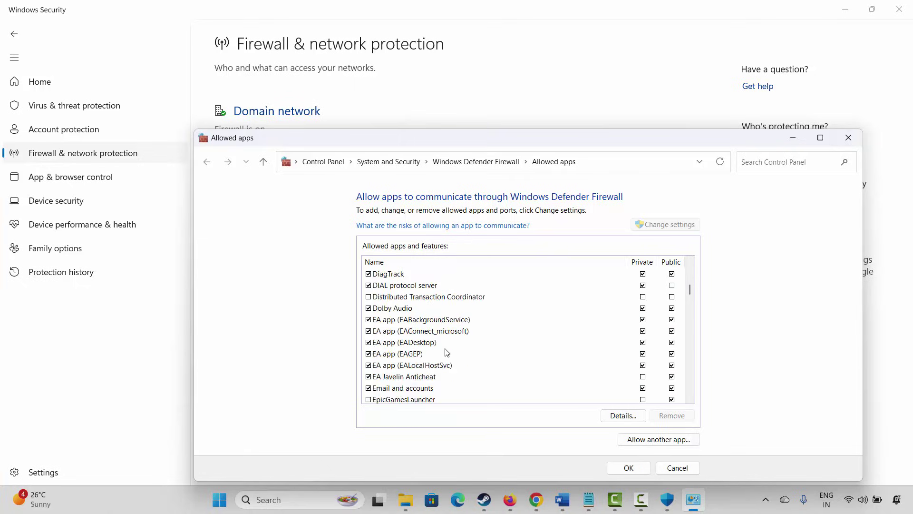
left_click(655, 441)
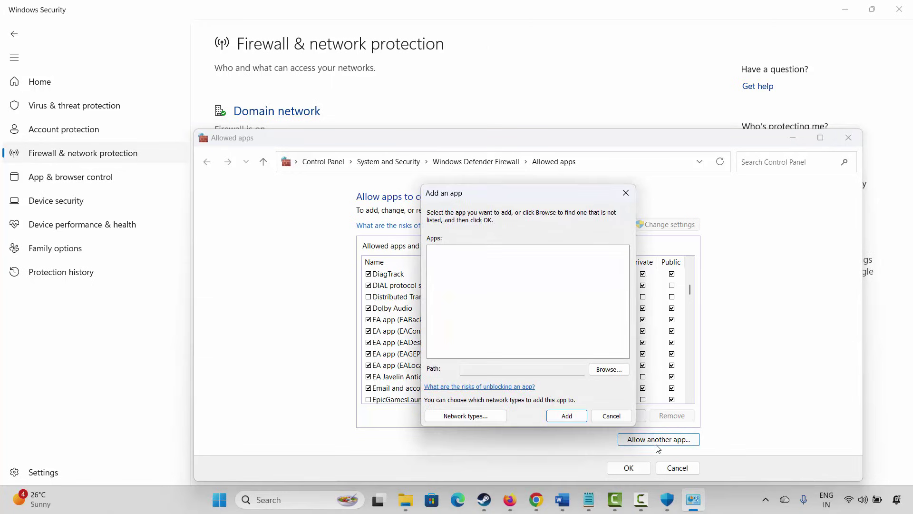
left_click(610, 371)
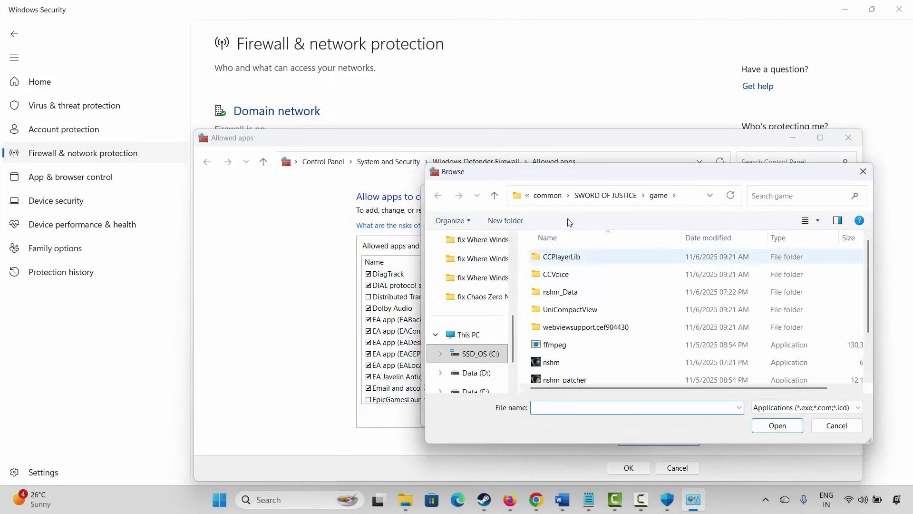
left_click(547, 195)
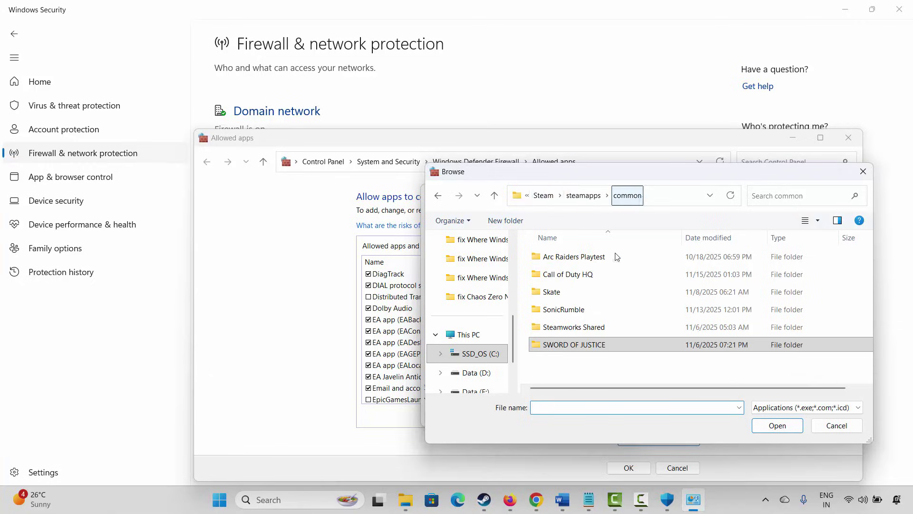
left_click(834, 428)
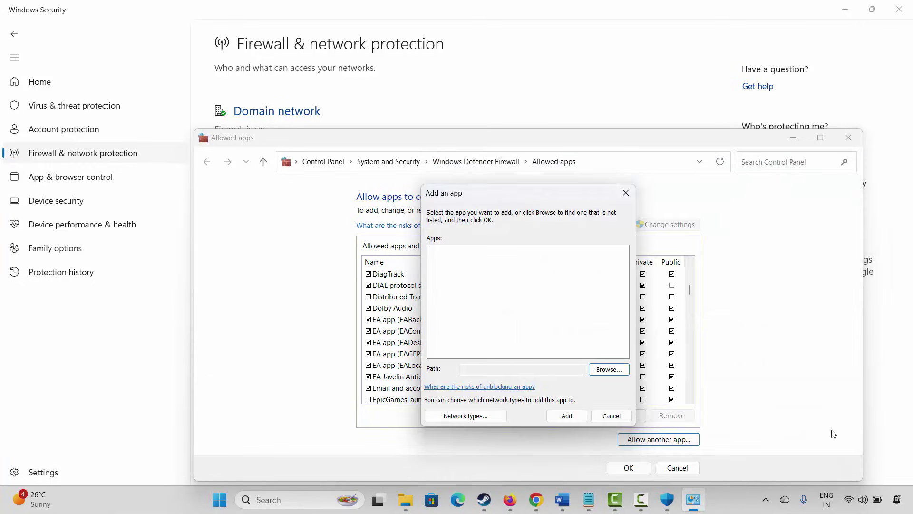
left_click(612, 415)
scroll(440, 358, "up", 3)
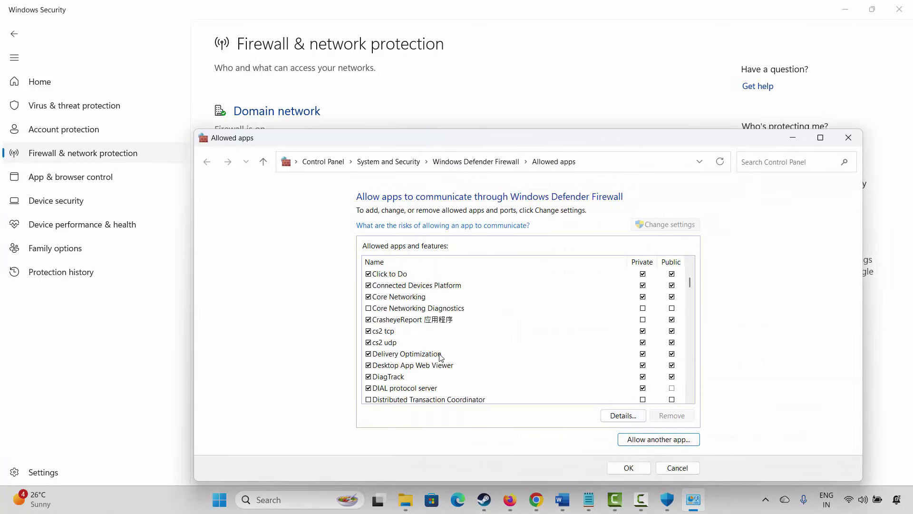
scroll(441, 355, "up", 1)
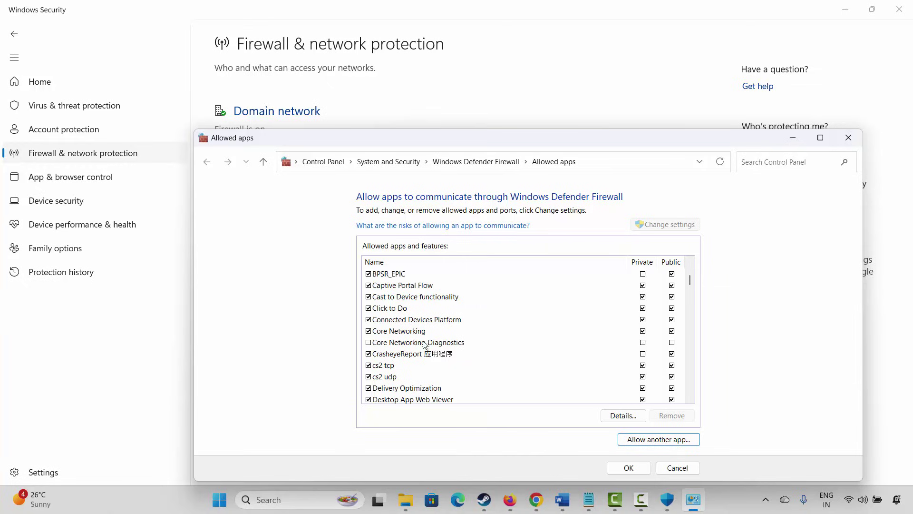
scroll(423, 354, "up", 3)
left_click(412, 297)
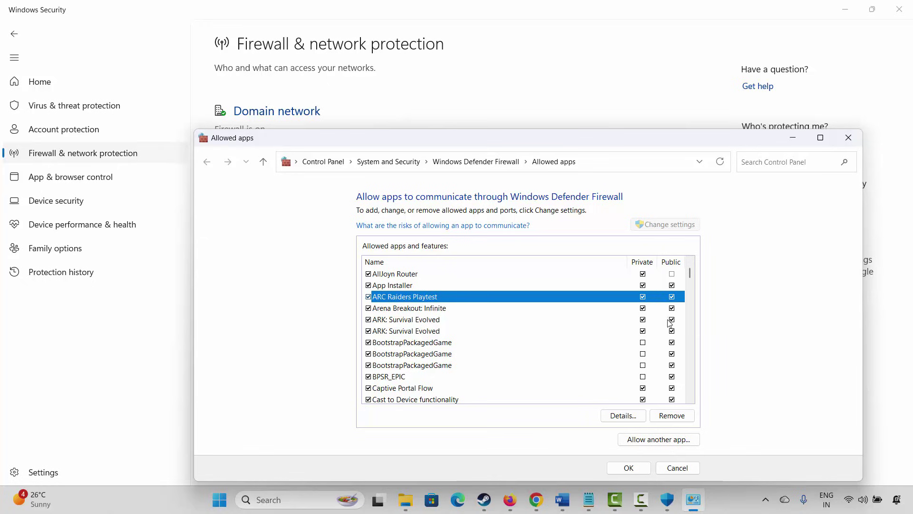
left_click(848, 138)
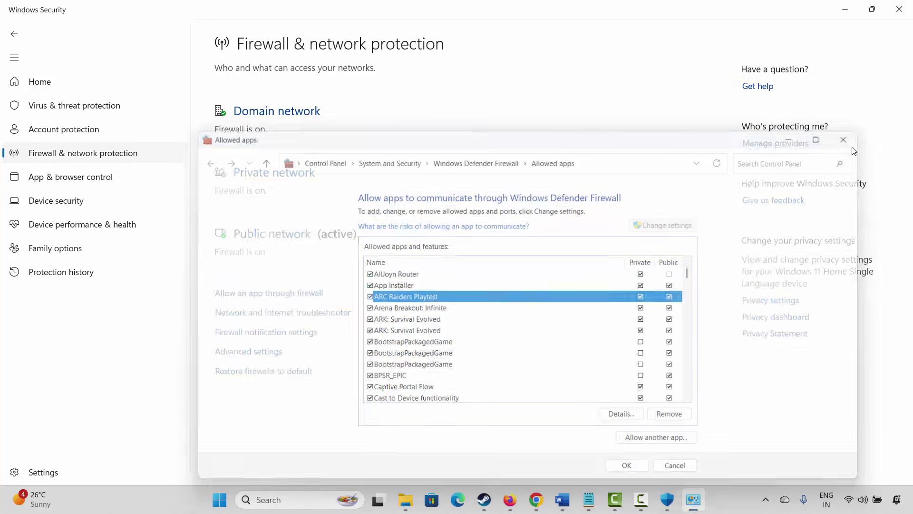
left_click(899, 9)
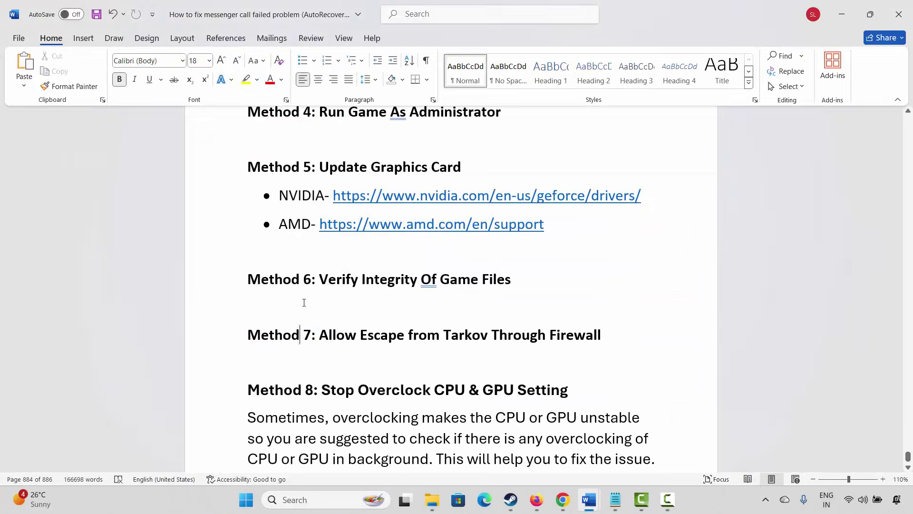
Step: Highlight the overclocking advice under Method 8 in the Word guide
scroll(297, 295, "down", 2)
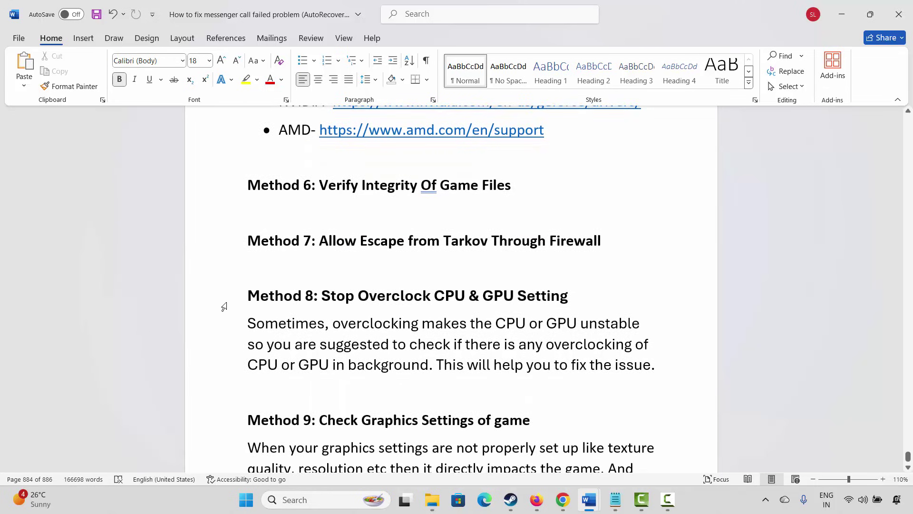
left_click(224, 306)
left_click(320, 345)
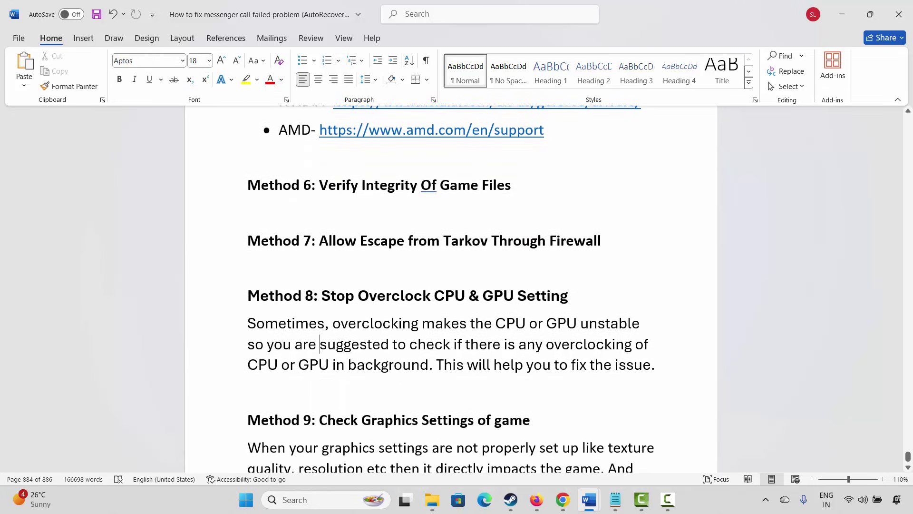
left_click_drag(360, 327, 468, 326)
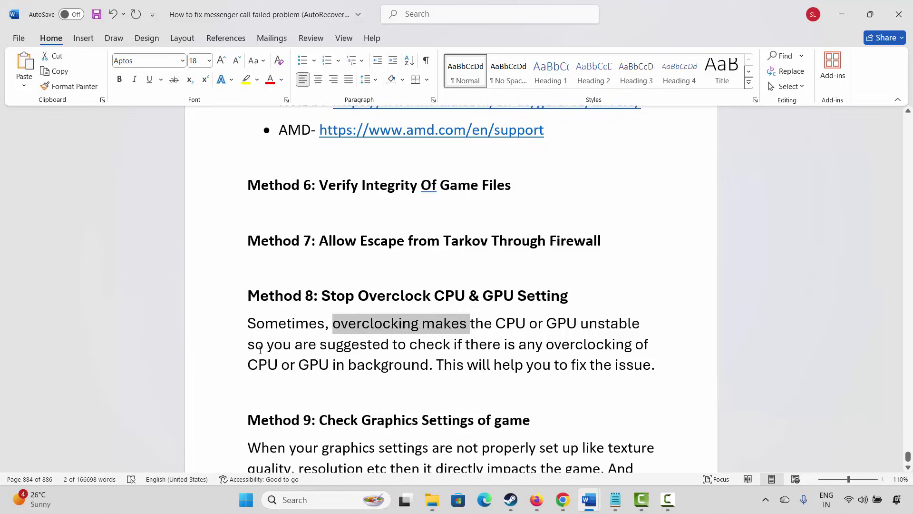
left_click_drag(260, 346, 504, 354)
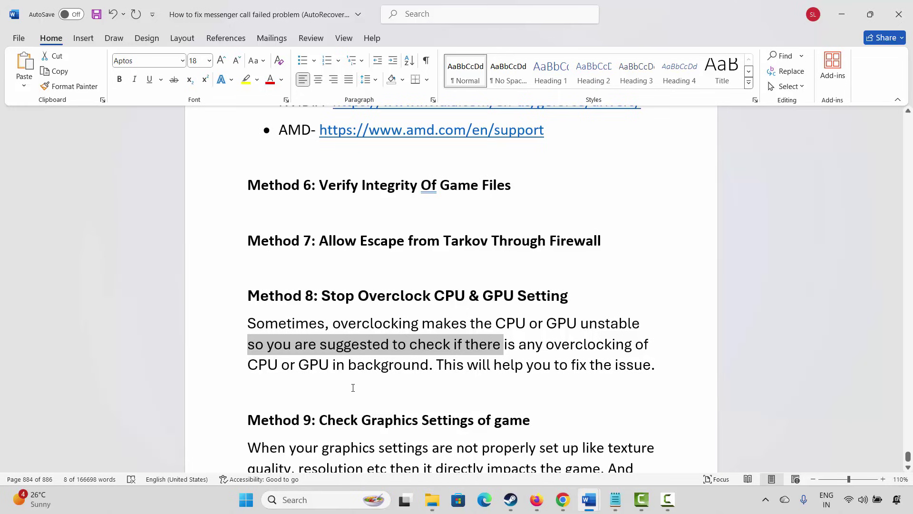
Step: Read on past Method 9 to Method 10's Steam overlay instructions
scroll(423, 362, "down", 3)
left_click(234, 368)
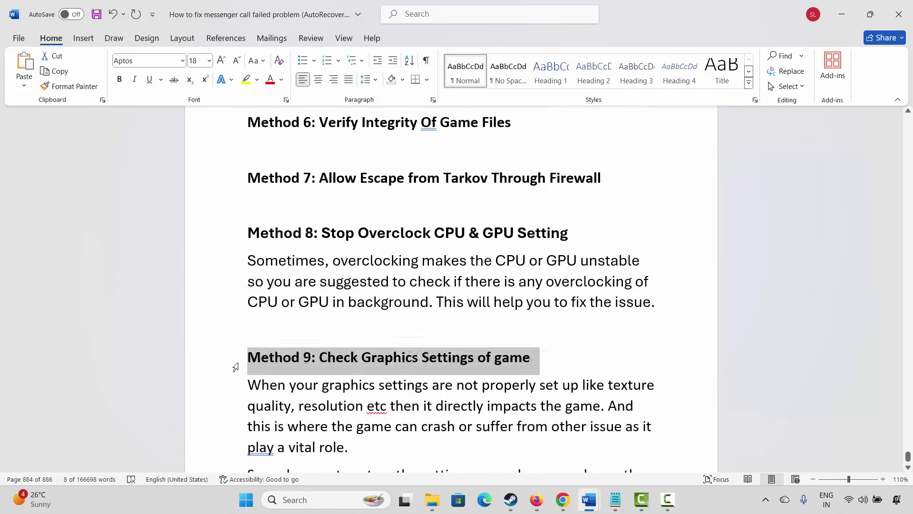
scroll(386, 382, "down", 1)
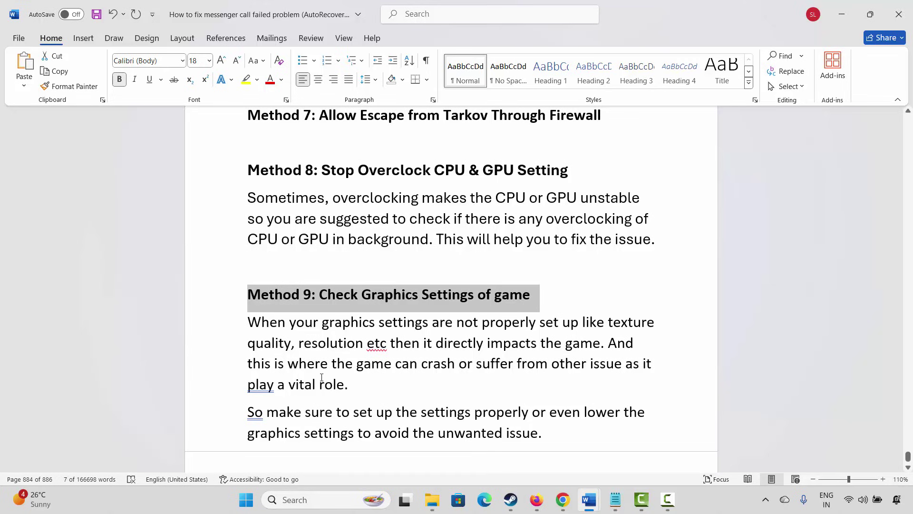
scroll(309, 381, "down", 1)
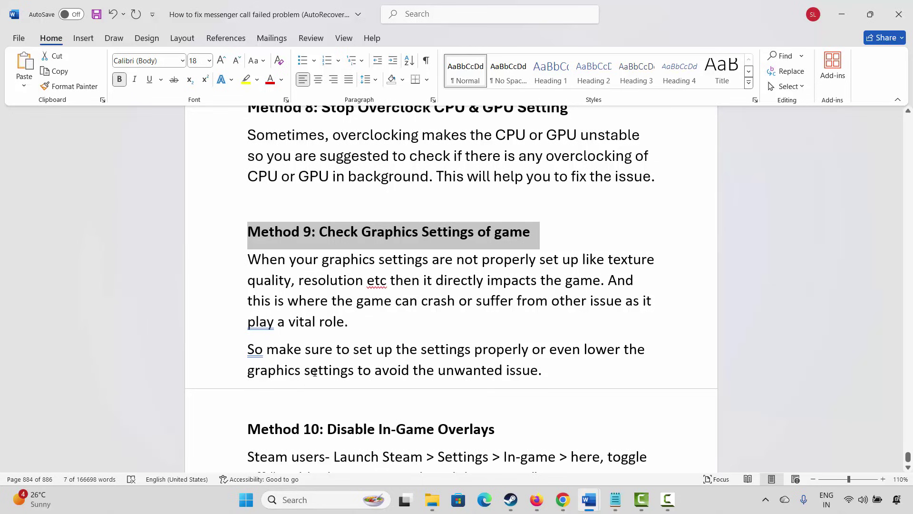
scroll(322, 352, "down", 2)
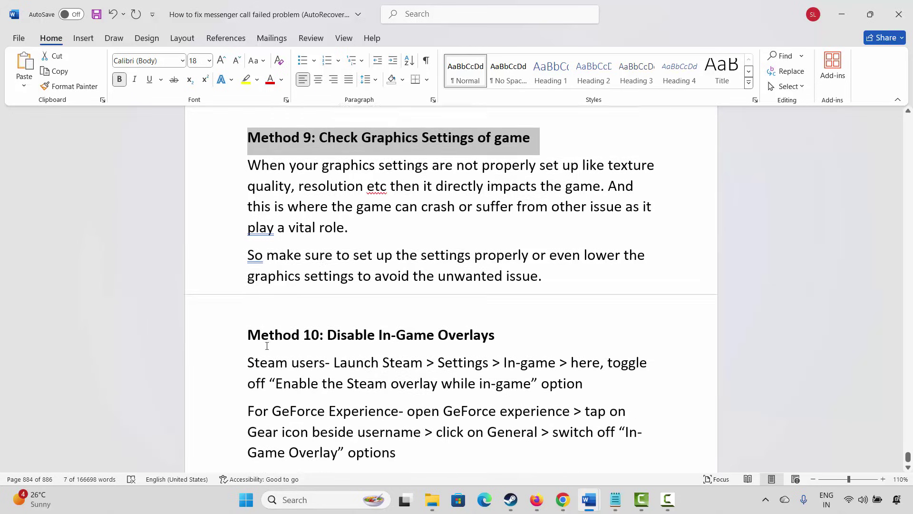
left_click(395, 362)
scroll(536, 383, "down", 2)
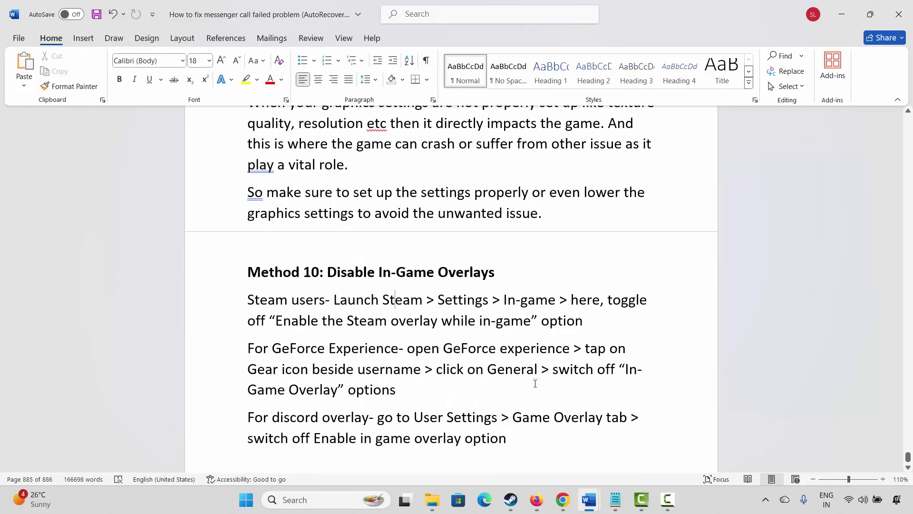
Step: Turn off the Steam Overlay in Steam's In Game settings and close Settings
left_click(511, 499)
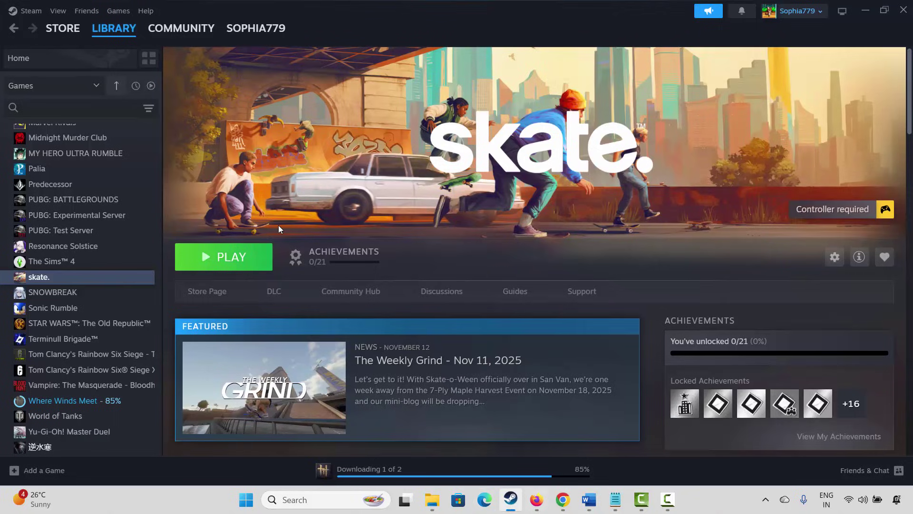
left_click(31, 11)
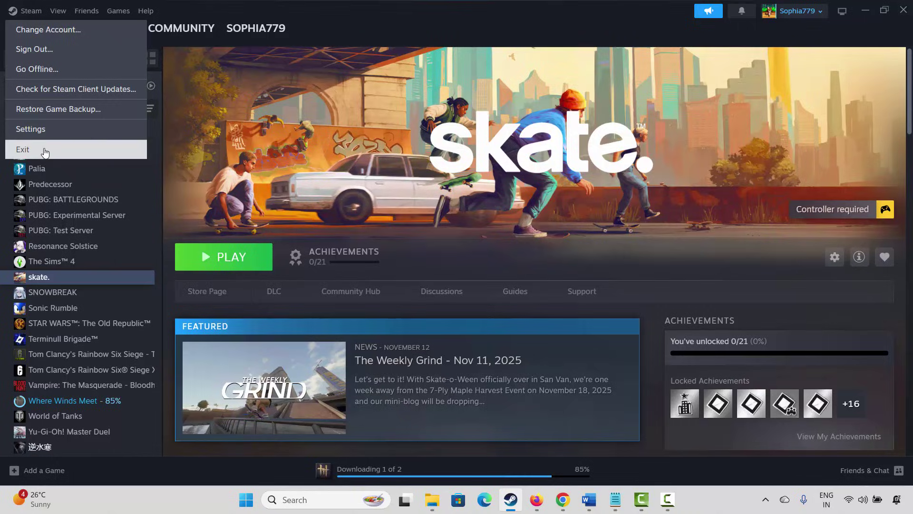
left_click(29, 126)
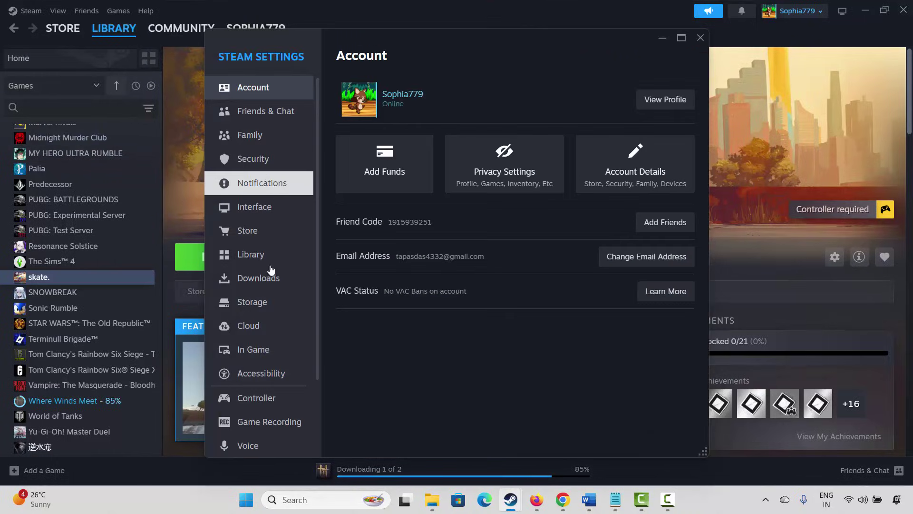
left_click(265, 354)
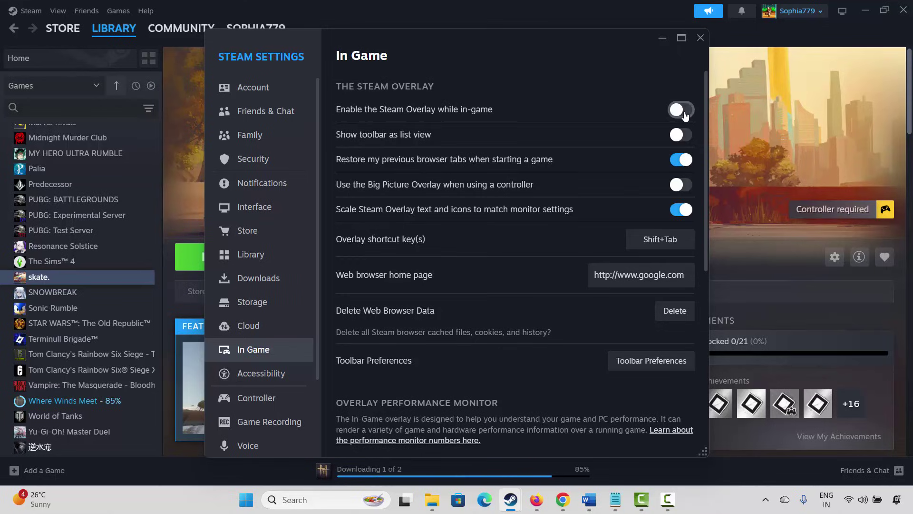
left_click(701, 40)
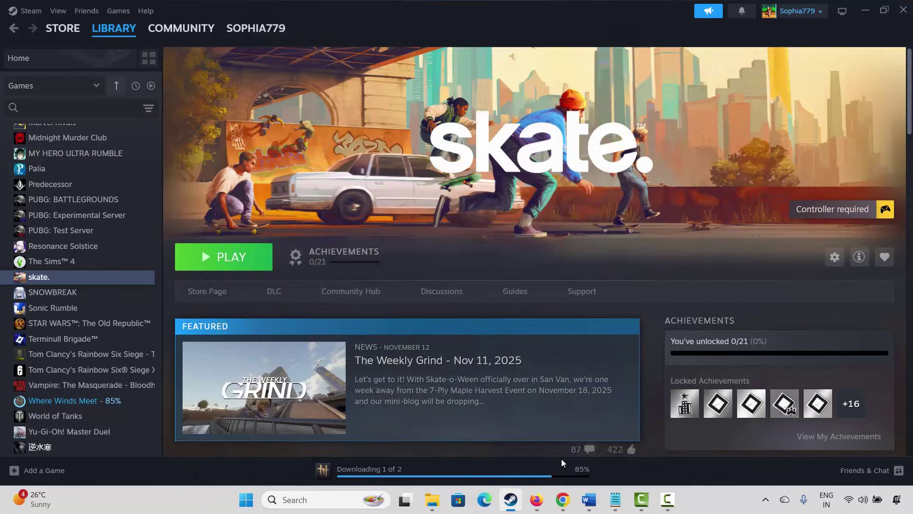
Step: Highlight the GeForce Experience and Discord overlay instructions under Method 10
left_click(512, 506)
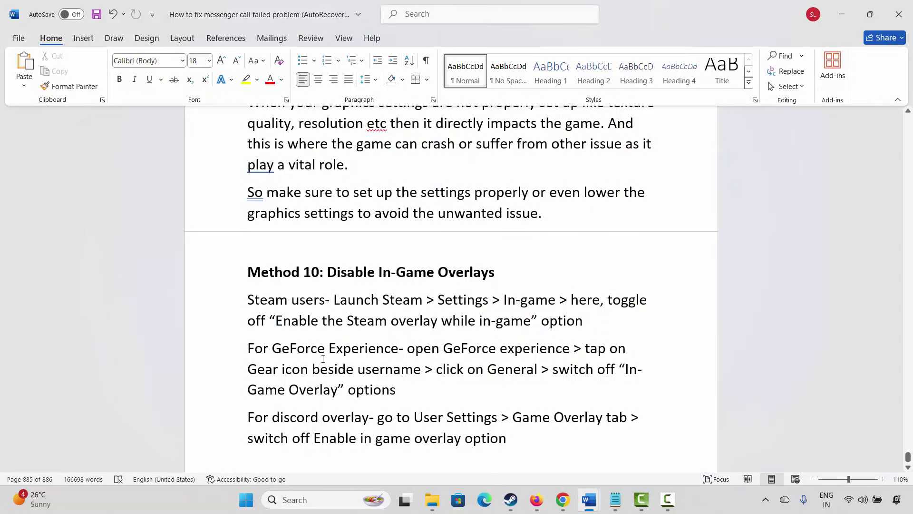
left_click_drag(255, 352, 348, 357)
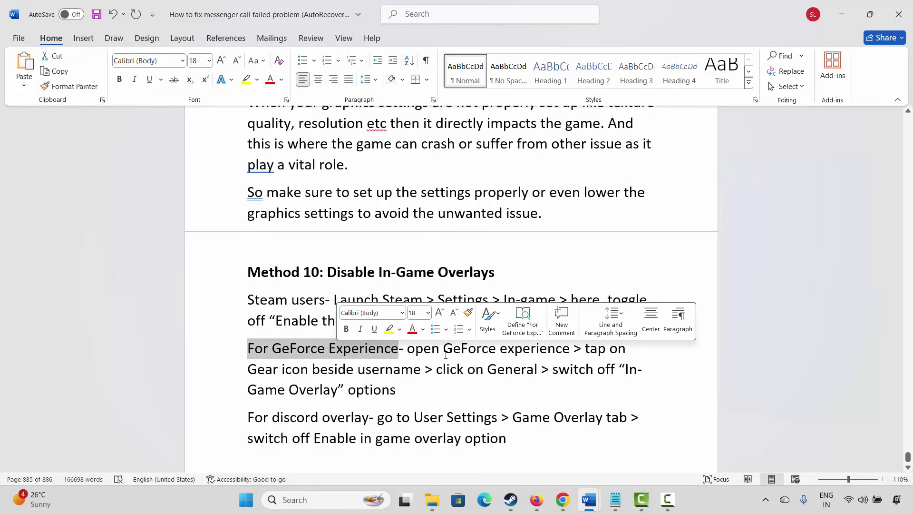
left_click_drag(444, 353, 571, 353)
left_click_drag(272, 372, 340, 372)
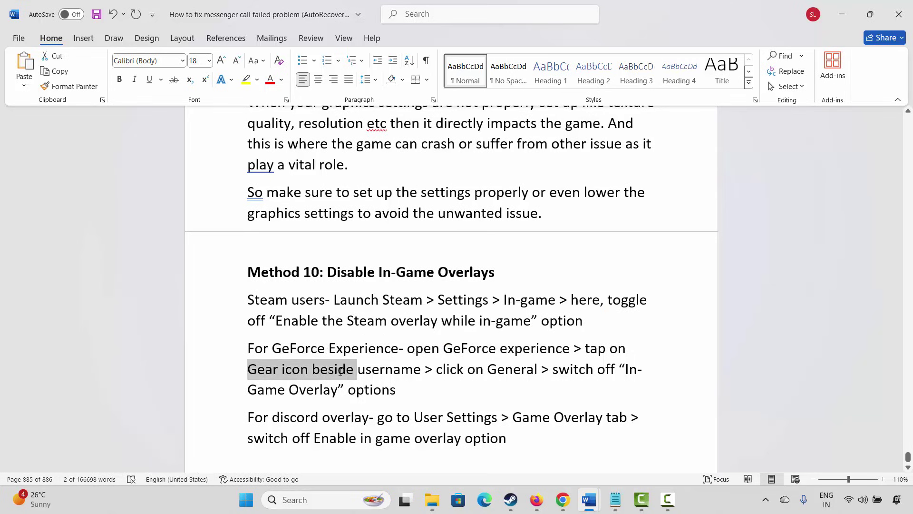
left_click_drag(469, 370, 540, 370)
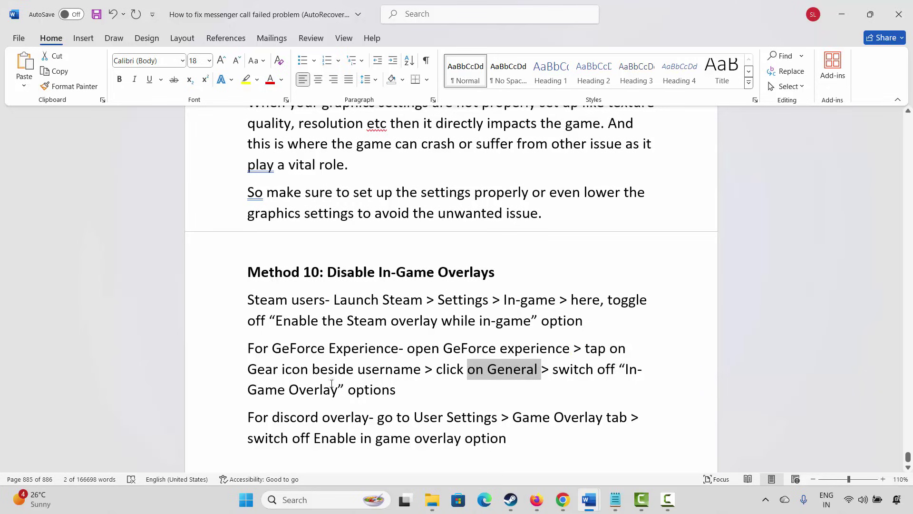
left_click_drag(248, 390, 347, 390)
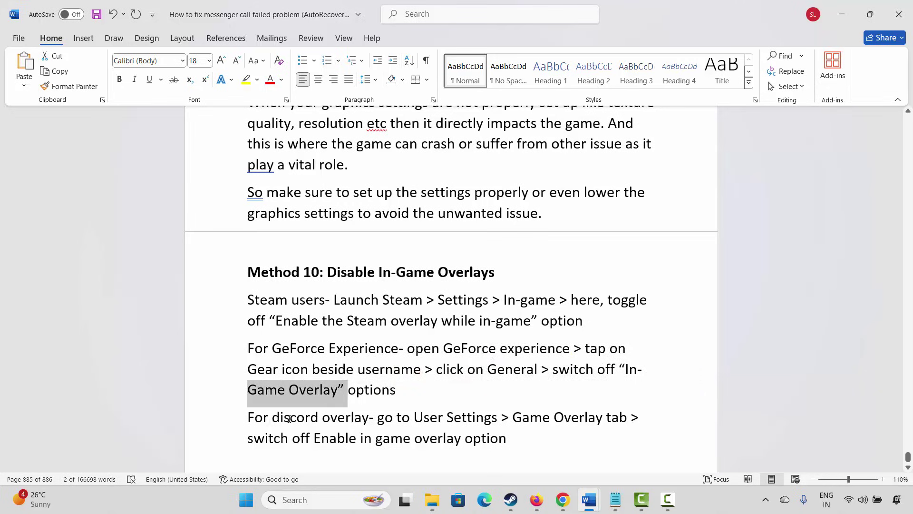
left_click_drag(248, 417, 369, 417)
Step: Scroll to Method 11 and open its Microsoft Learn Visual C++ hyperlink in the browser
scroll(425, 417, "down", 1)
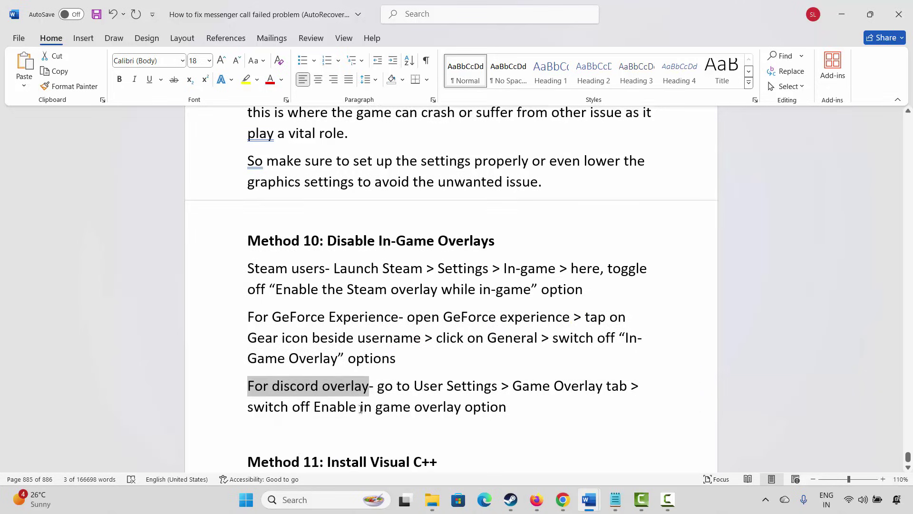
left_click(337, 408)
scroll(338, 411, "down", 2)
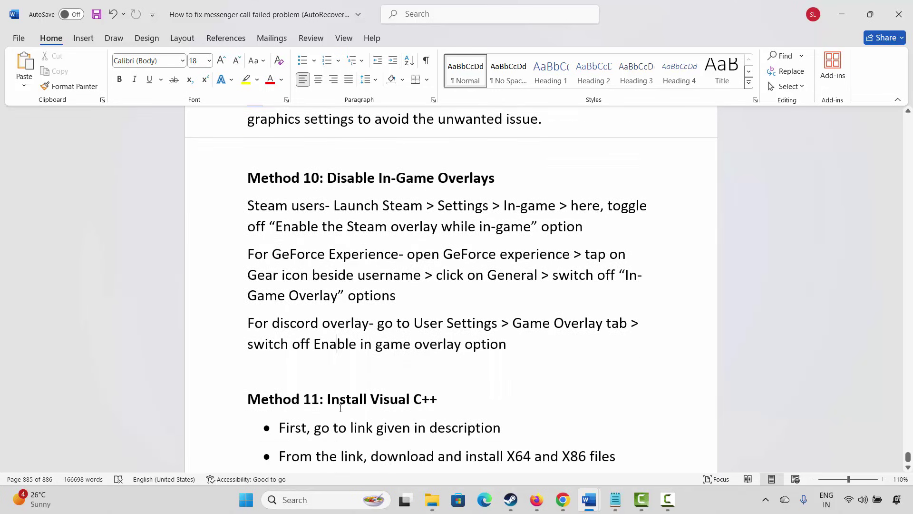
scroll(361, 346, "up", 1)
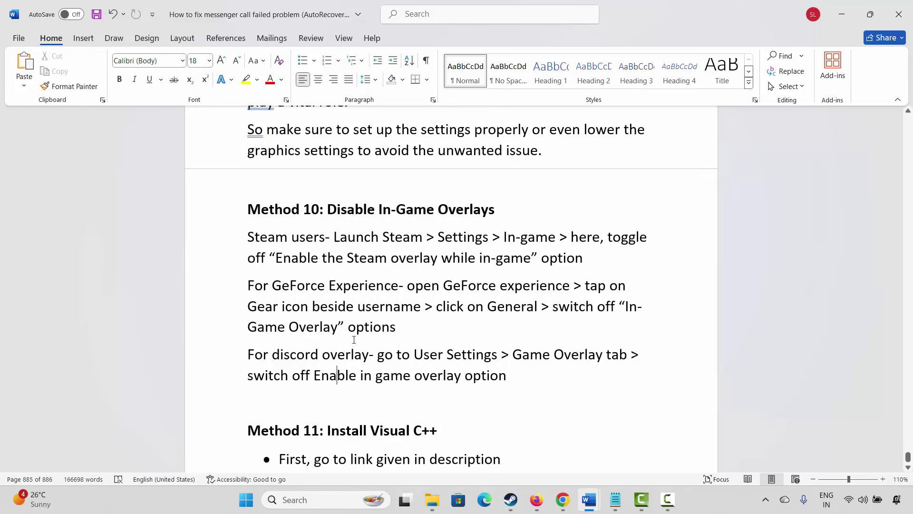
scroll(354, 340, "down", 2)
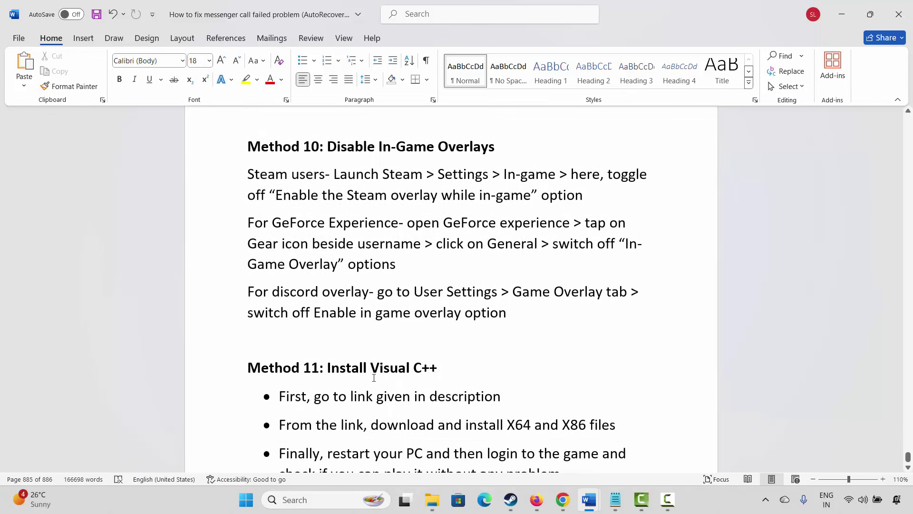
scroll(374, 377, "down", 3)
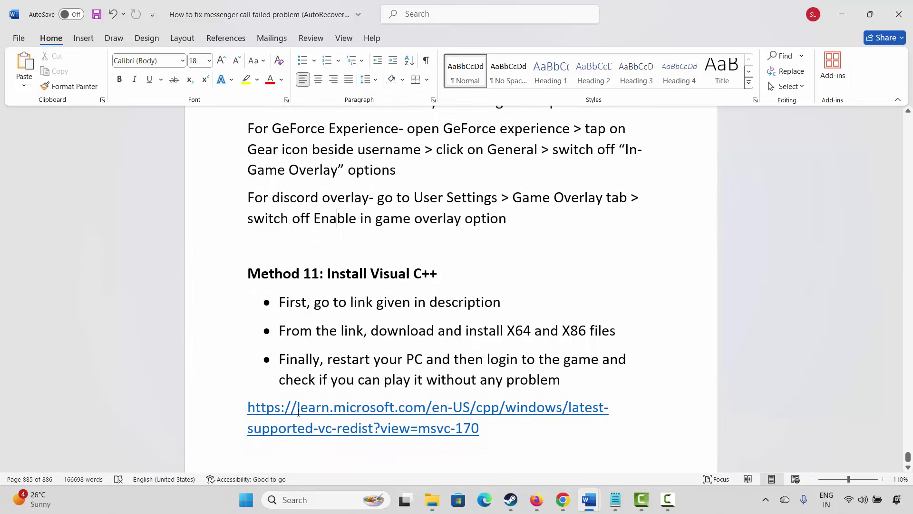
left_click_drag(299, 412, 485, 428)
right_click(391, 420)
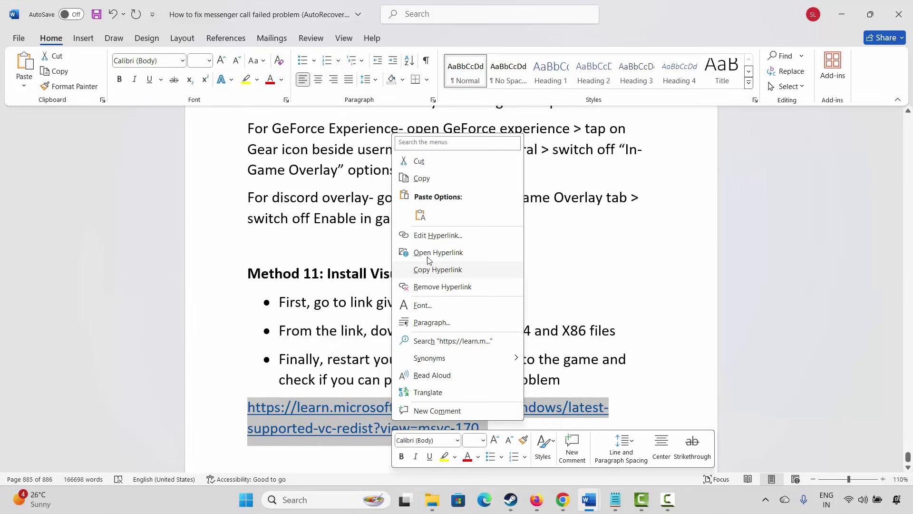
left_click(421, 179)
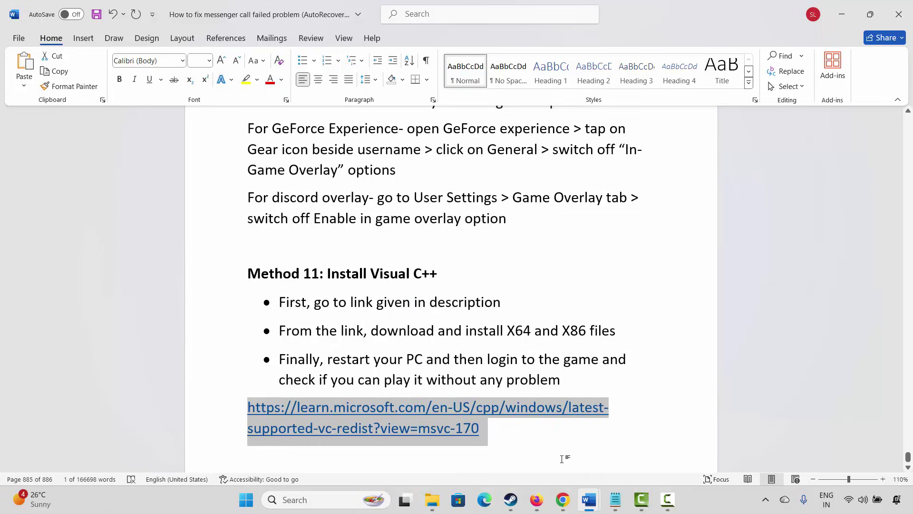
left_click(562, 499)
Step: Download the x86 Visual C++ redistributable and repair version 14.44.35211, then close the installer
scroll(428, 259, "up", 15)
scroll(427, 259, "down", 3)
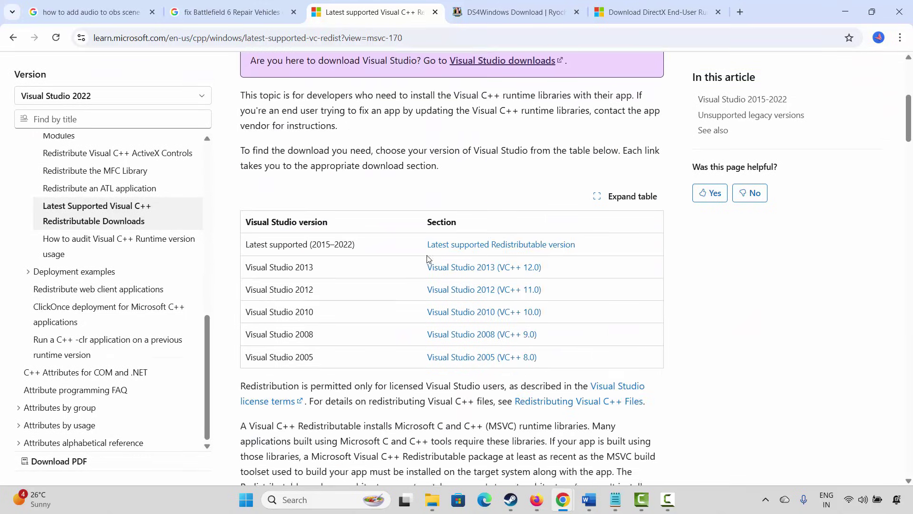
scroll(427, 259, "down", 10)
left_click(398, 256)
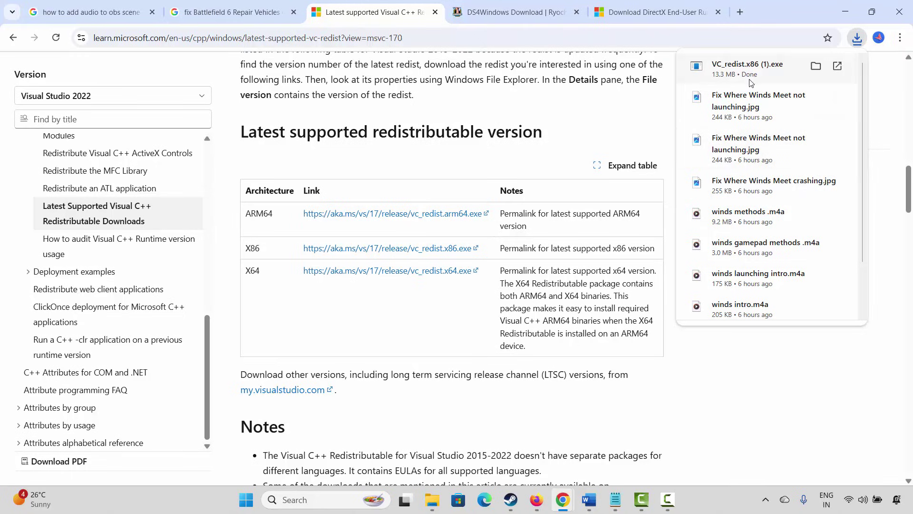
left_click(748, 73)
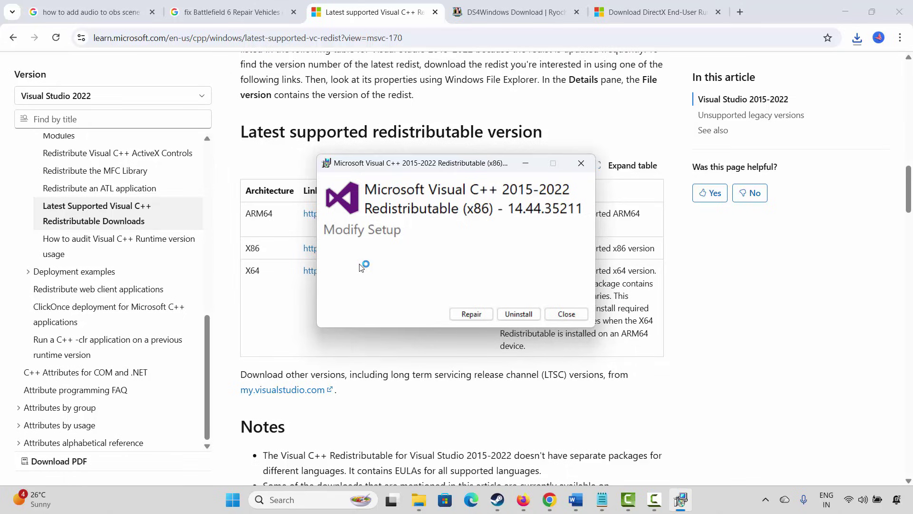
left_click(470, 314)
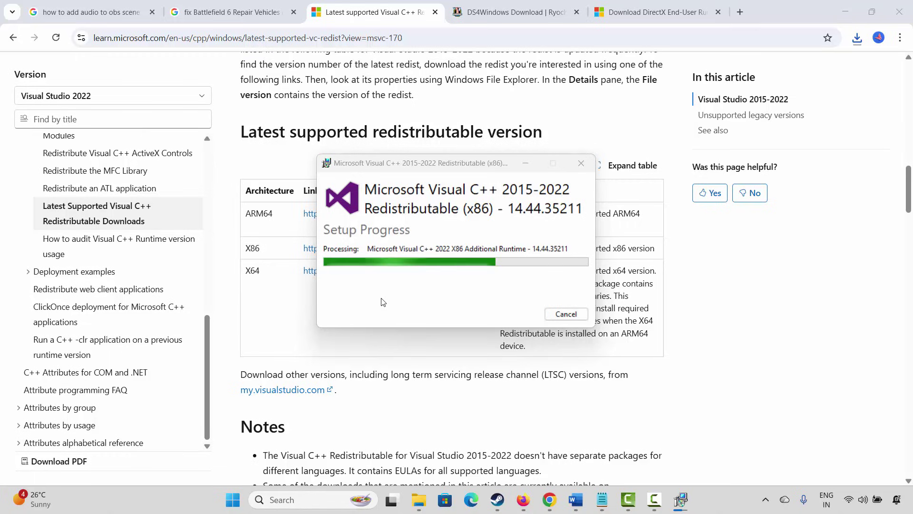
left_click(564, 315)
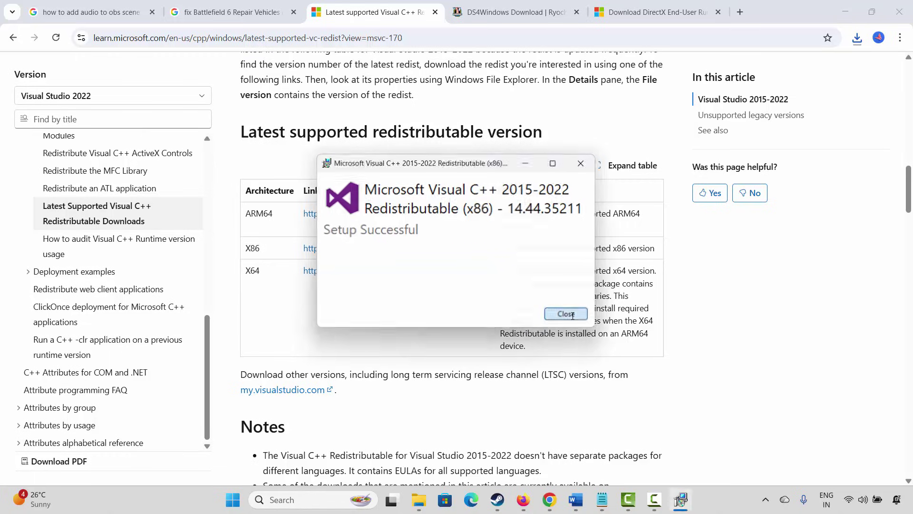
Step: Scroll the Word guide to the Method 12: Update Windows heading, then open Windows search
mouse_move(593, 507)
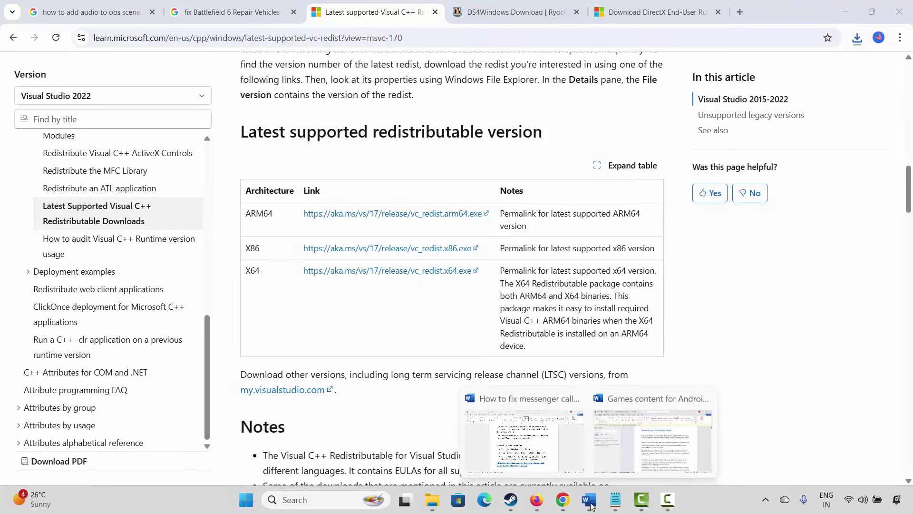
left_click(504, 442)
scroll(347, 343, "down", 1)
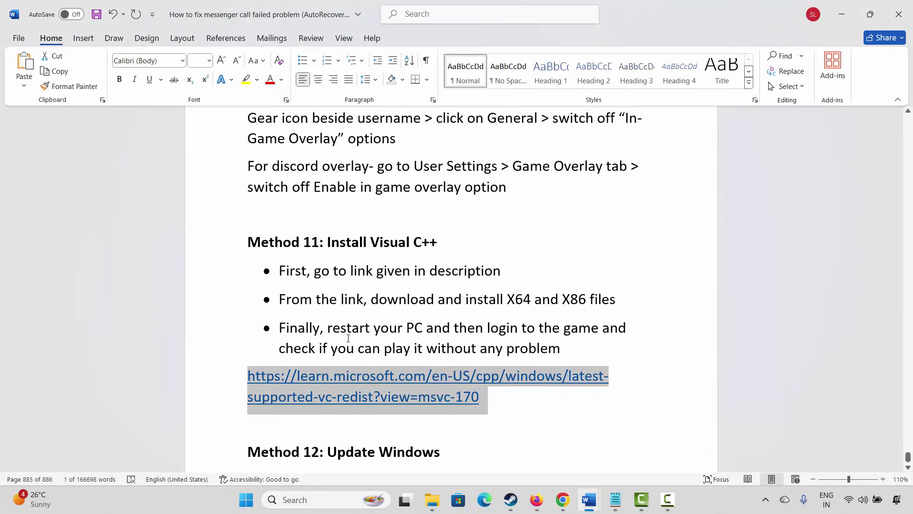
scroll(347, 339, "down", 4)
left_click(233, 346)
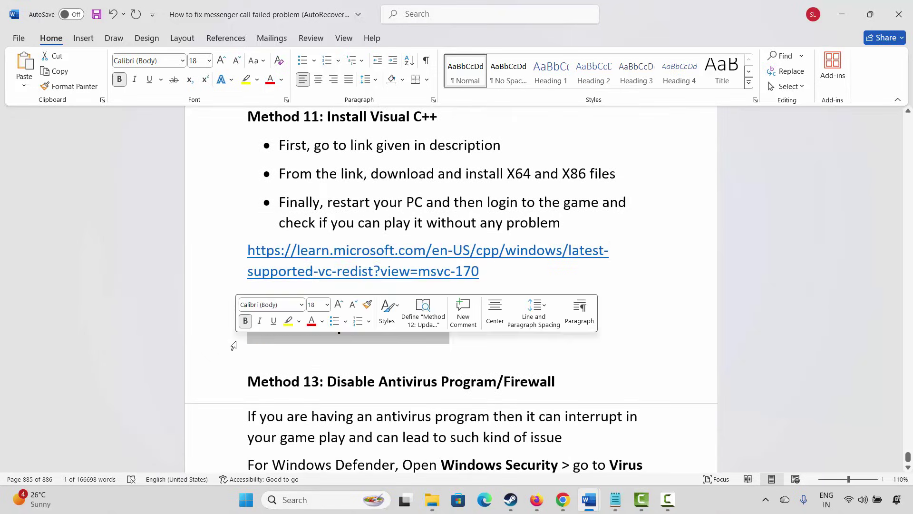
left_click(374, 381)
left_click(299, 500)
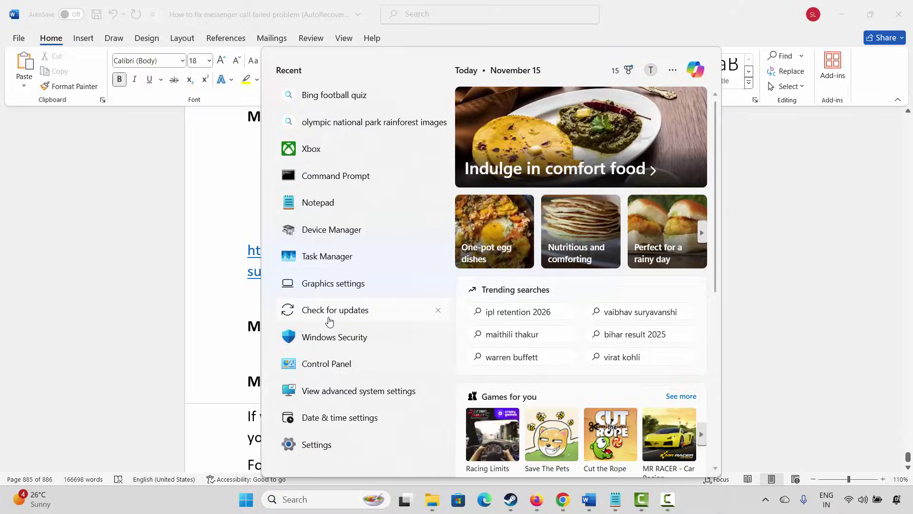
Step: Start a Windows Update check from the search results, then close Settings
left_click(329, 316)
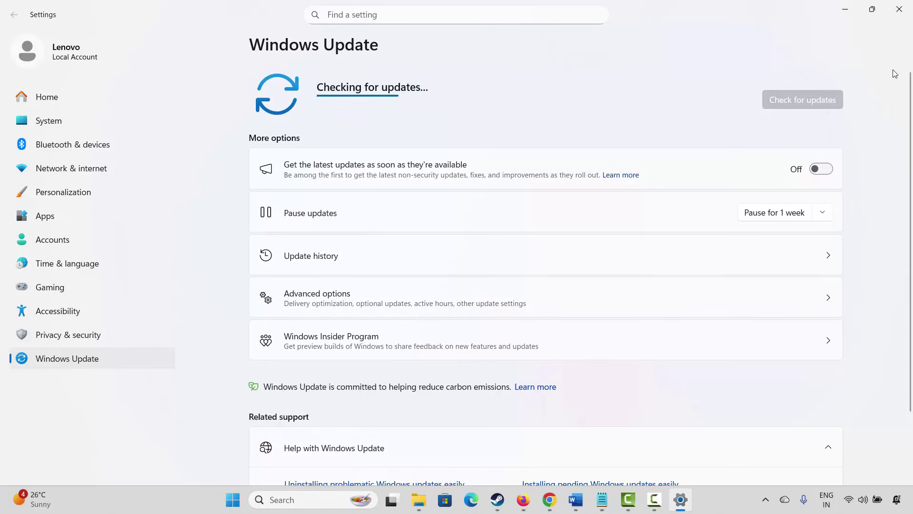
left_click(900, 9)
scroll(407, 342, "down", 1)
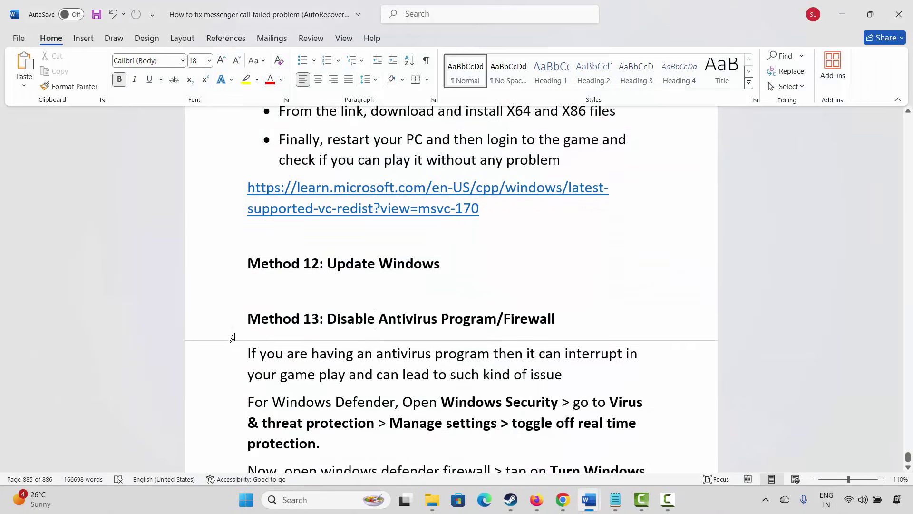
Step: Highlight 'having an antivirus program' in the Method 13 notes and open Windows search
left_click(230, 321)
left_click(309, 352)
scroll(323, 371, "down", 1)
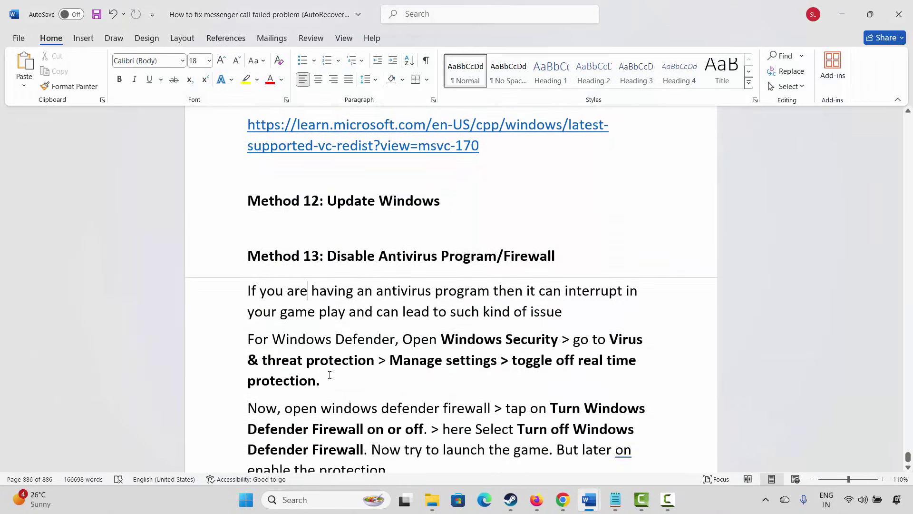
scroll(329, 377, "down", 1)
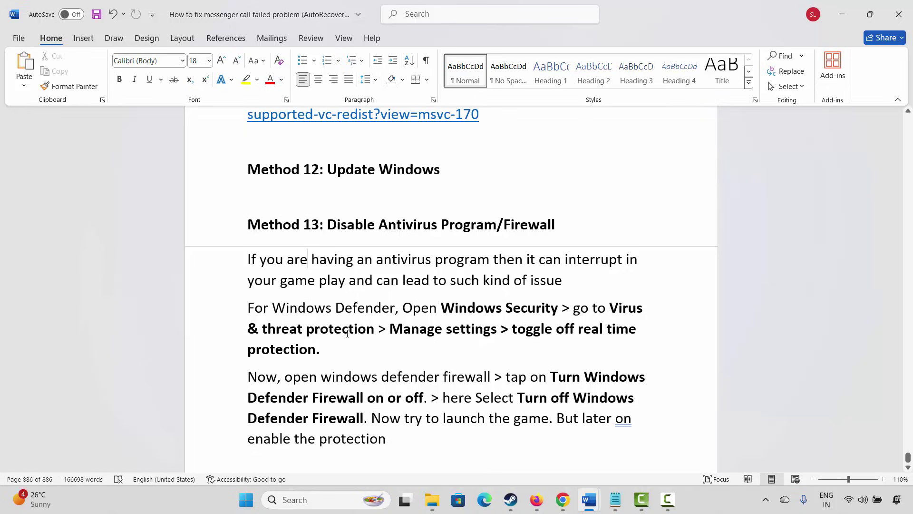
left_click_drag(342, 264, 493, 262)
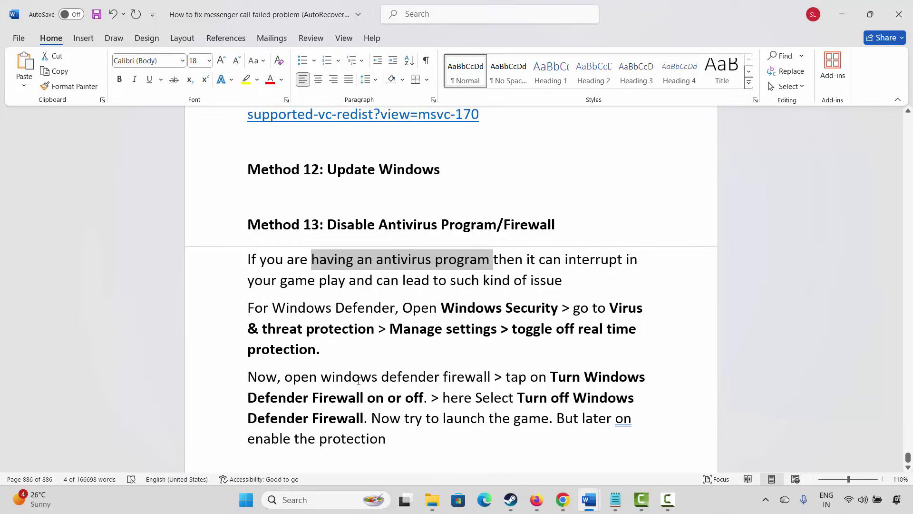
left_click(299, 500)
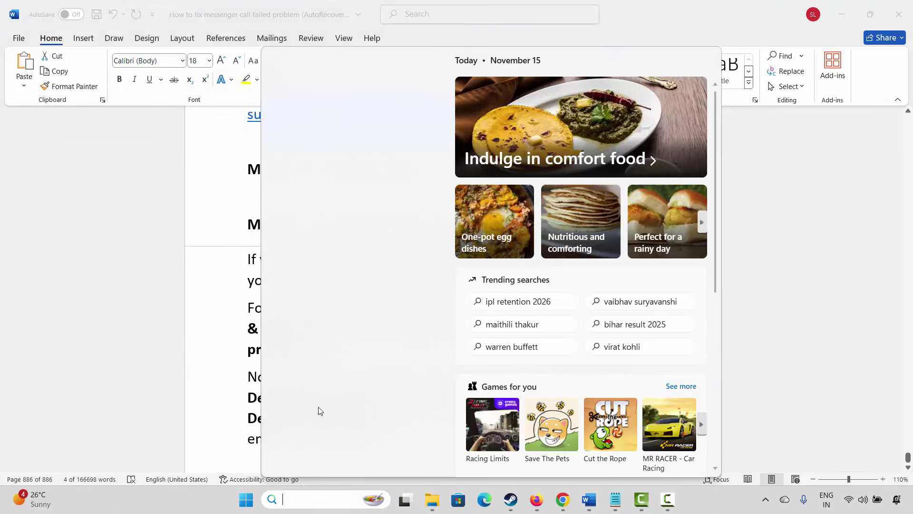
Step: Turn off real-time protection in Windows Security's Virus & threat protection settings, then close it
left_click(339, 337)
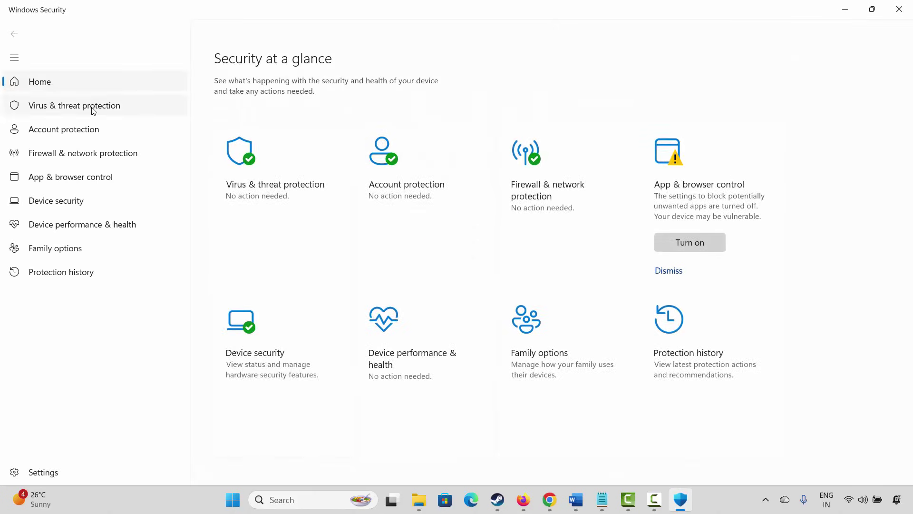
left_click(93, 107)
scroll(238, 238, "down", 6)
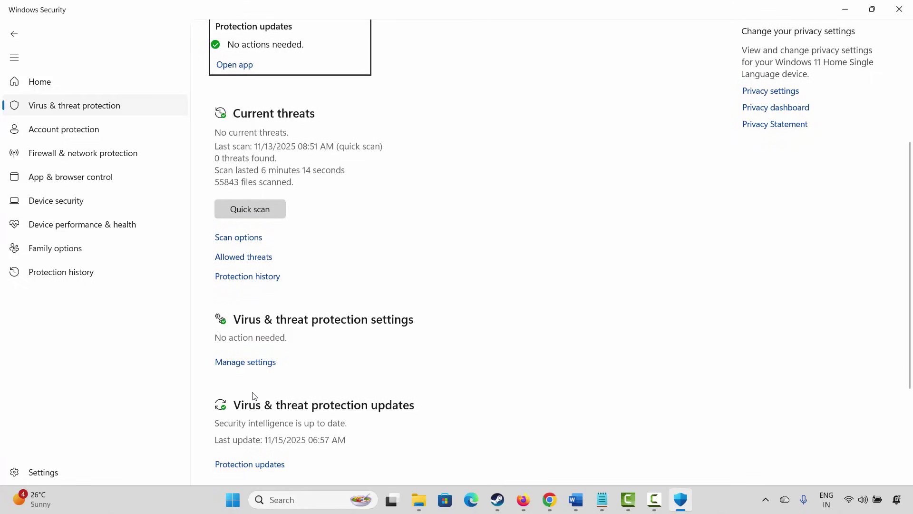
left_click(257, 363)
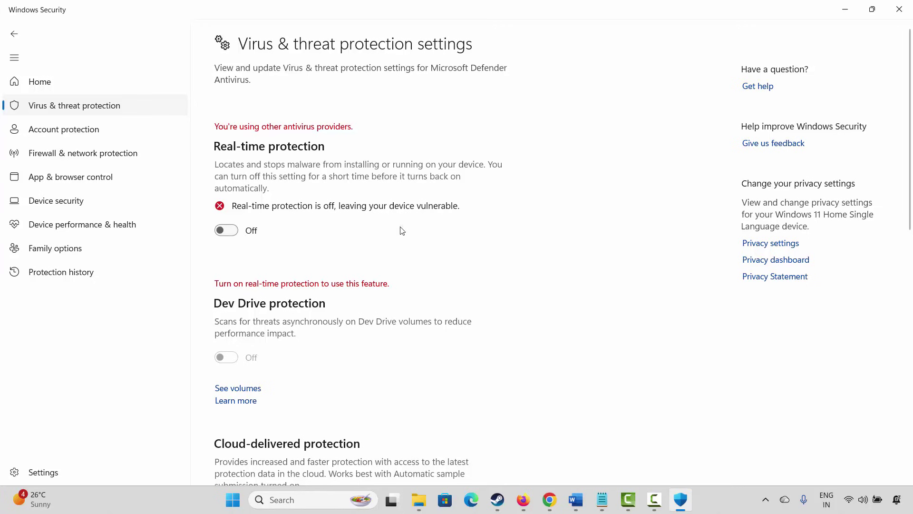
left_click(899, 10)
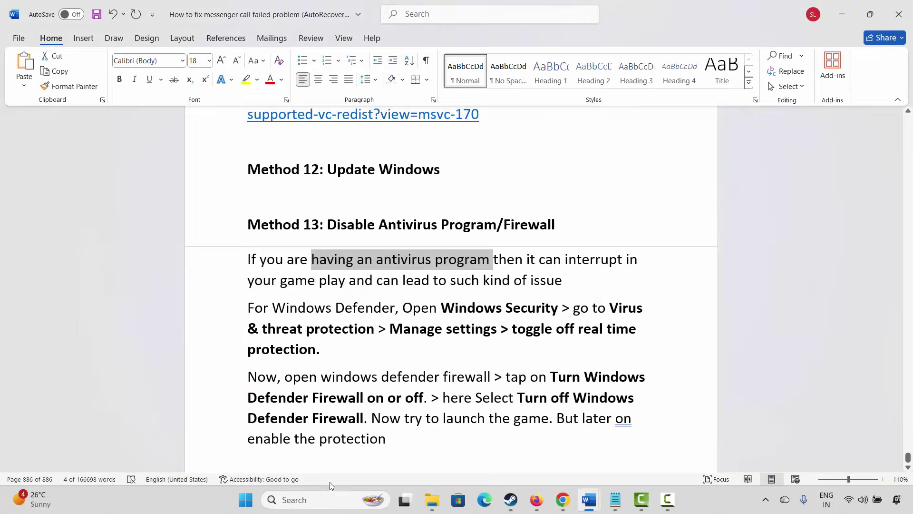
Step: Turn off Windows Defender Firewall for both private and public networks and close the settings
left_click(307, 500)
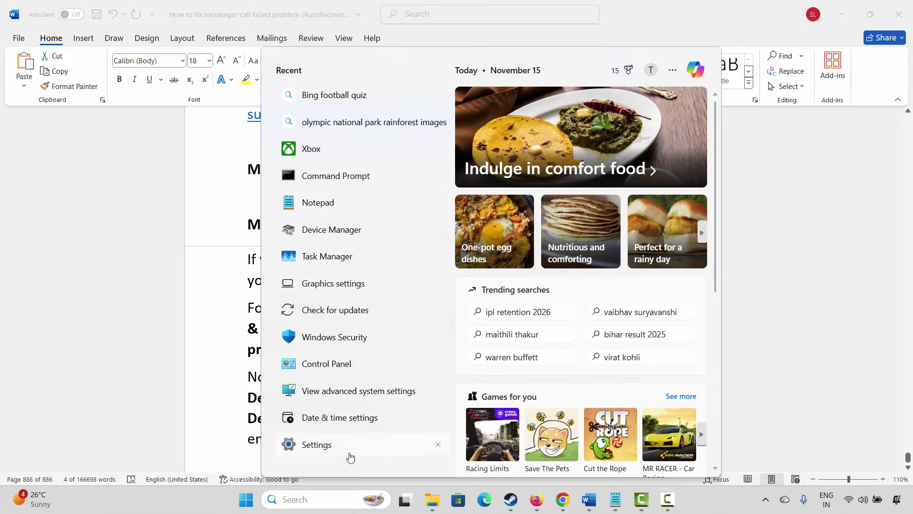
type("win")
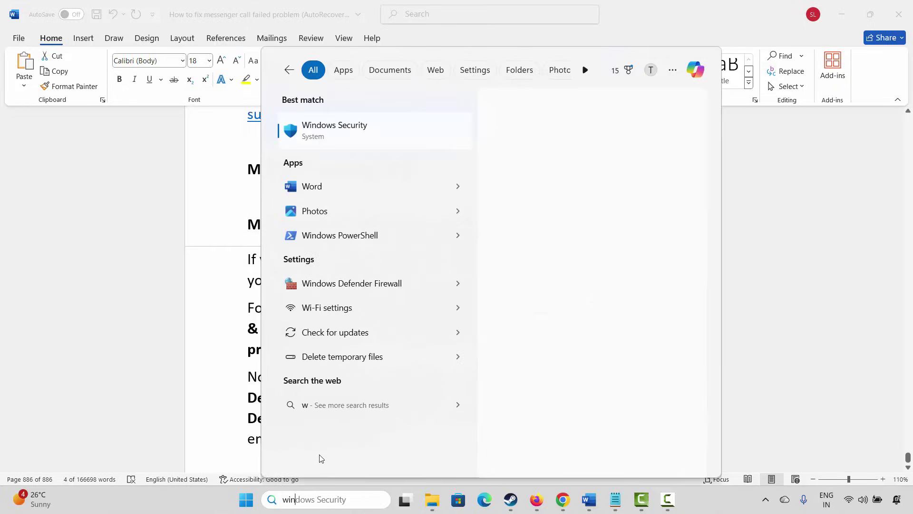
type("dows")
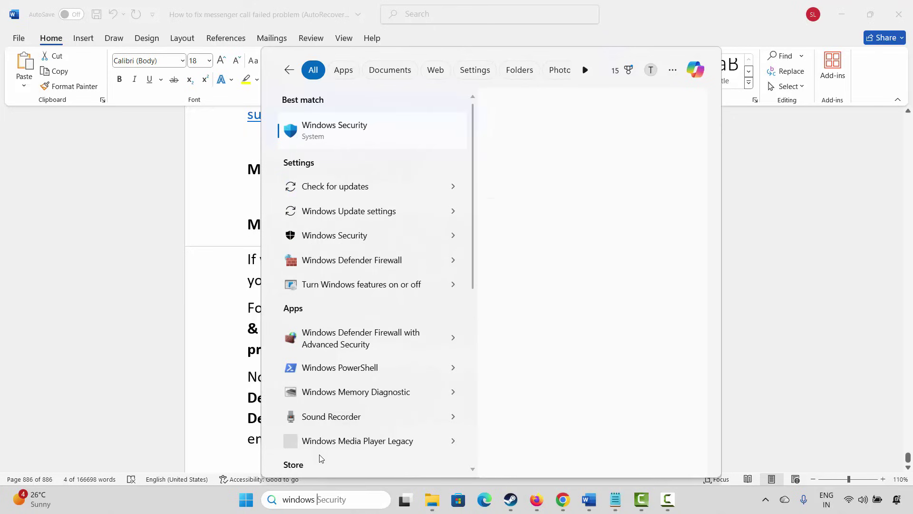
left_click(370, 269)
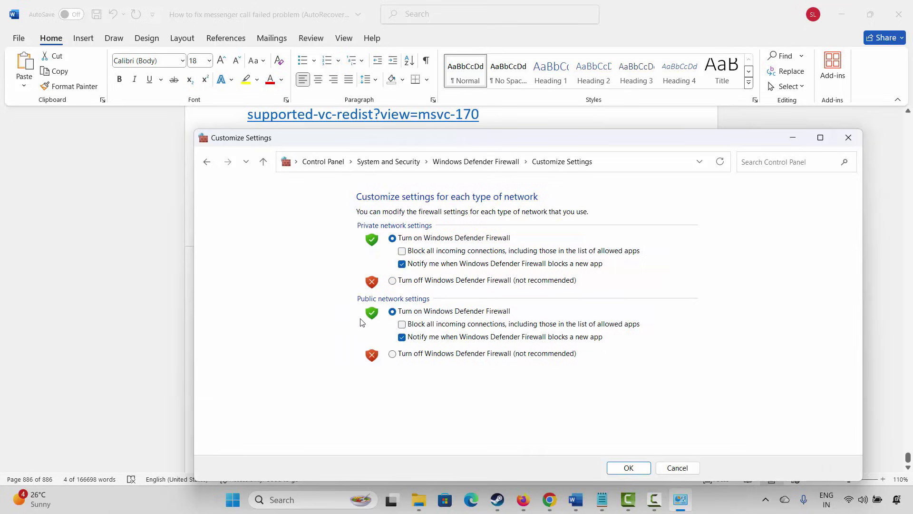
left_click(393, 281)
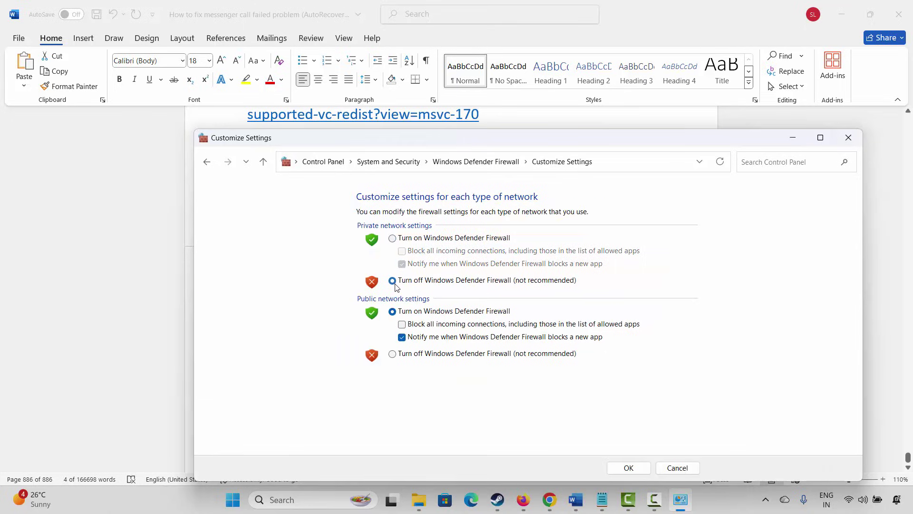
left_click(392, 354)
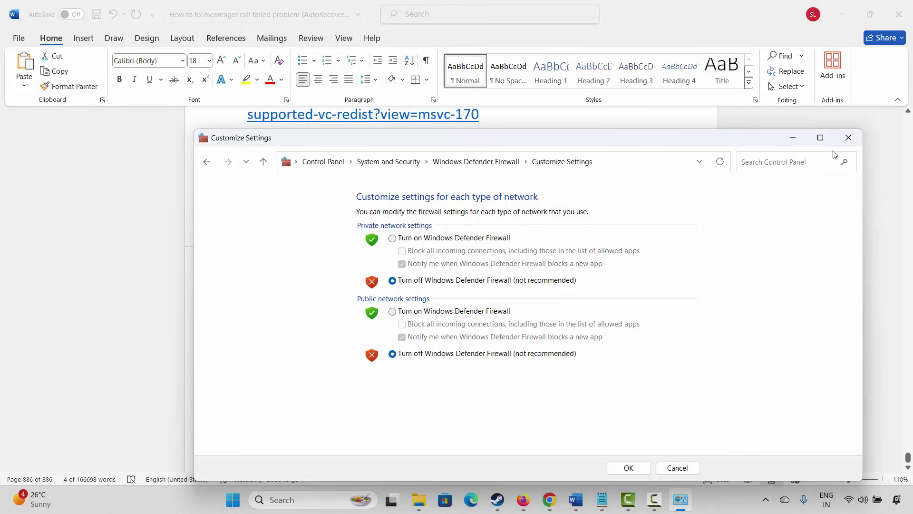
left_click(849, 138)
Step: Mark the Method 15: Increase Virtual Memory heading in Word and open Windows search
scroll(246, 351, "down", 3)
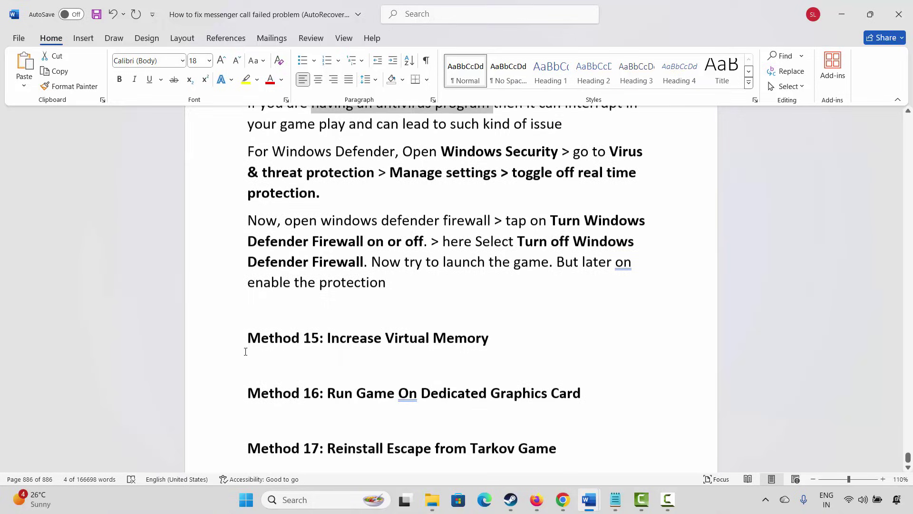
left_click(236, 339)
scroll(327, 385, "up", 1)
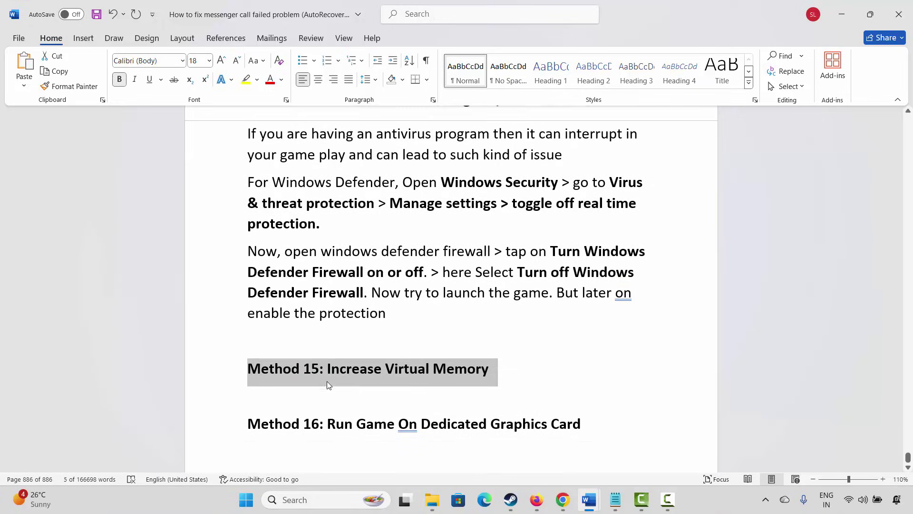
left_click(307, 500)
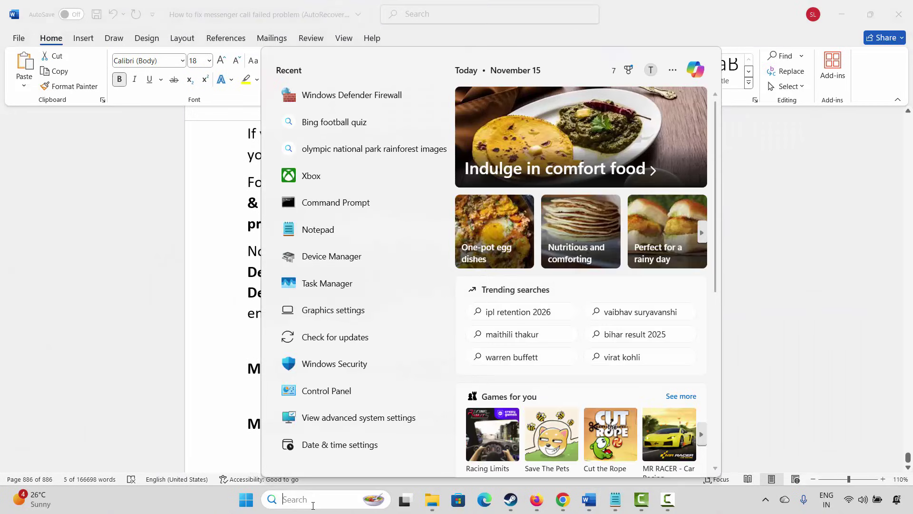
Step: Open the Virtual Memory settings from Advanced system settings and review drives C:, D: and E:
left_click(359, 419)
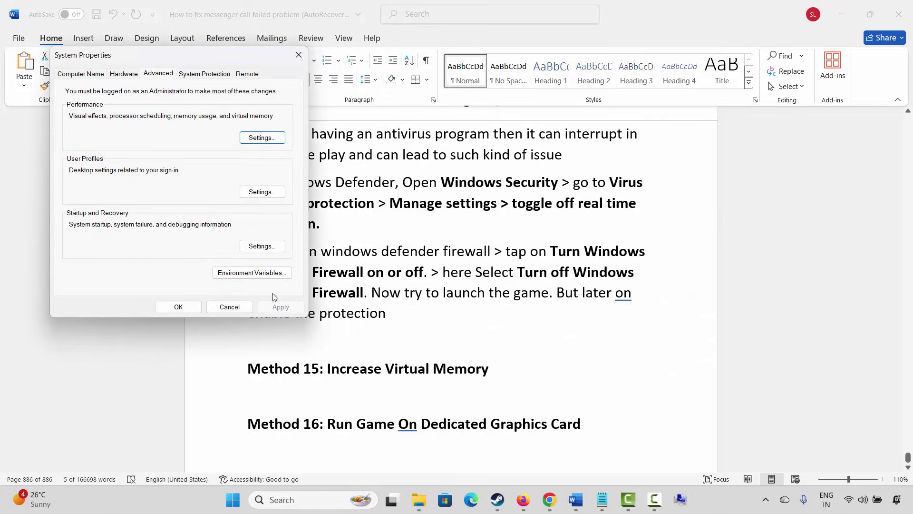
left_click(275, 139)
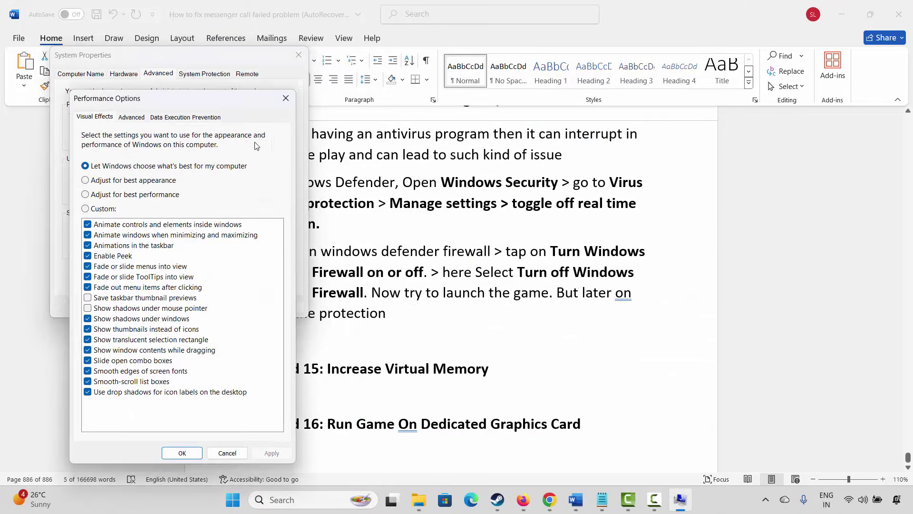
left_click(132, 119)
left_click(248, 279)
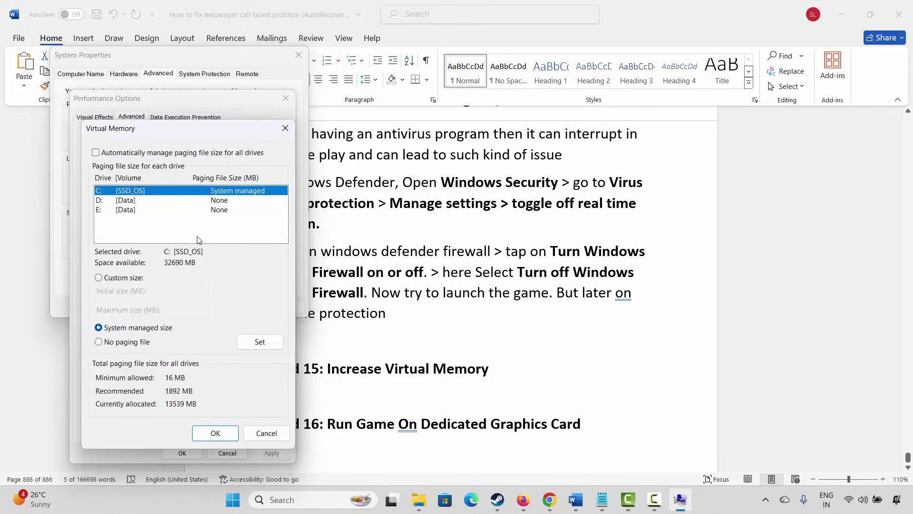
left_click(131, 201)
left_click(133, 210)
left_click(133, 192)
Step: Give drive C: a custom paging file of 12288 MB initial and 24576 MB maximum
left_click(99, 277)
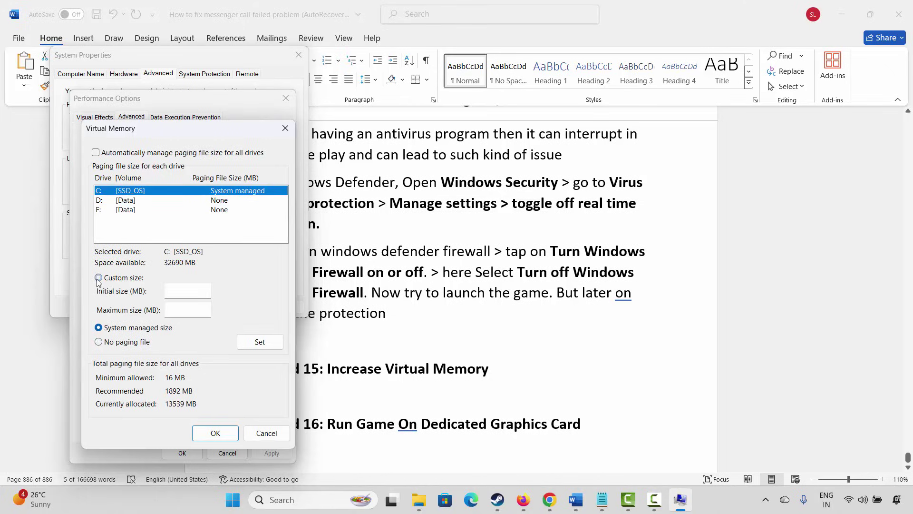
left_click(169, 291)
type("12288")
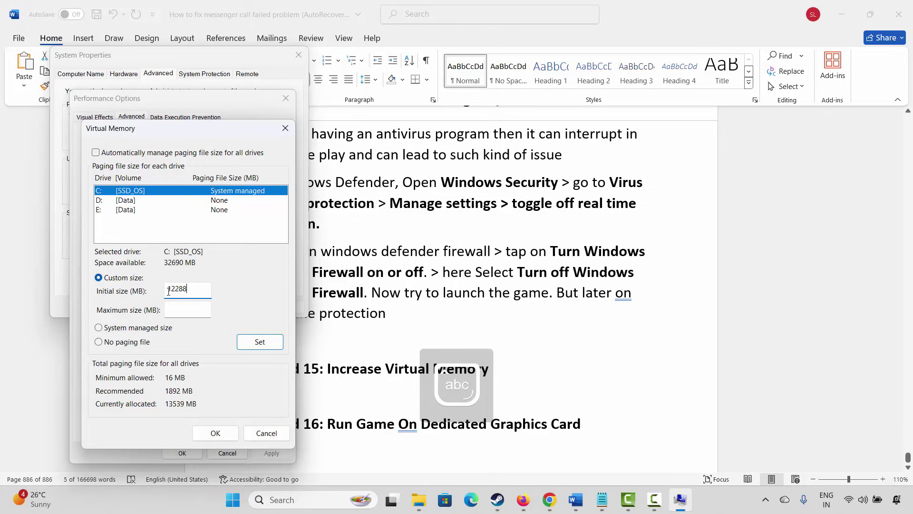
key("Tab")
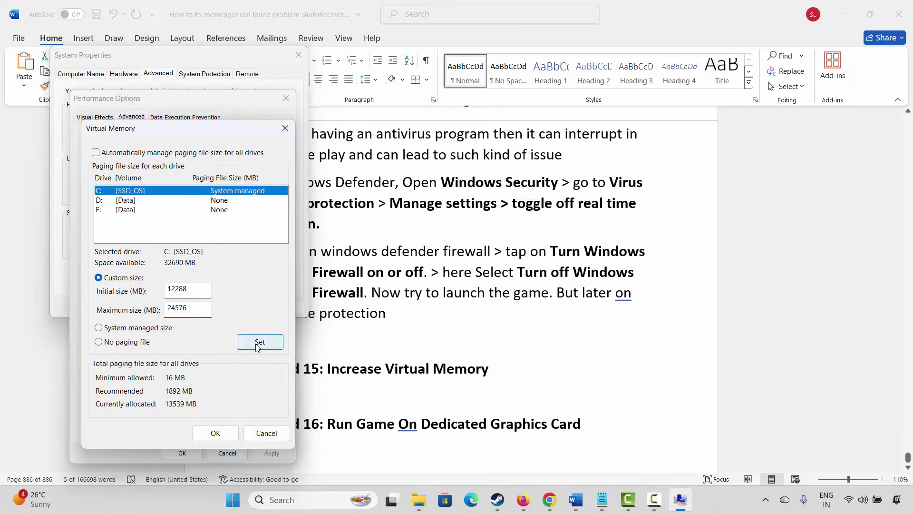
left_click(266, 432)
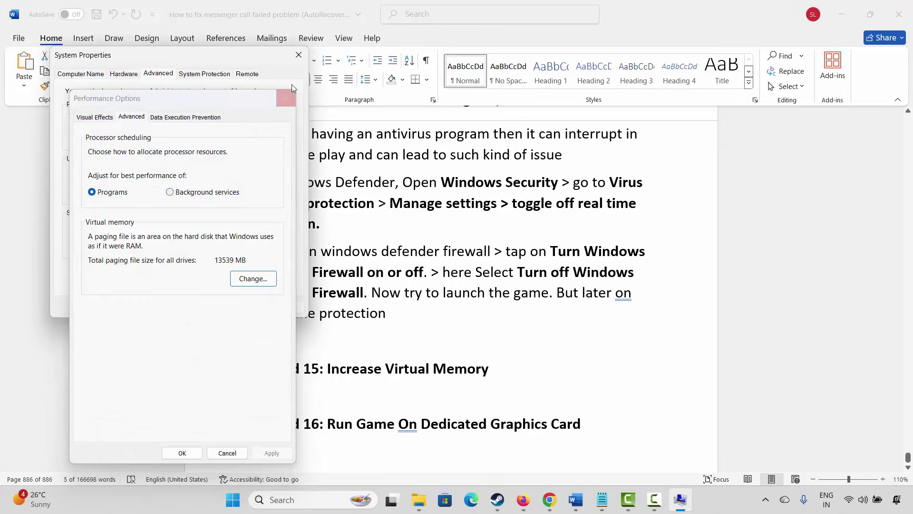
left_click(286, 98)
left_click(299, 54)
Step: Mark the Method 16 heading in the Word notes and open Windows search
scroll(283, 315, "down", 2)
left_click(232, 376)
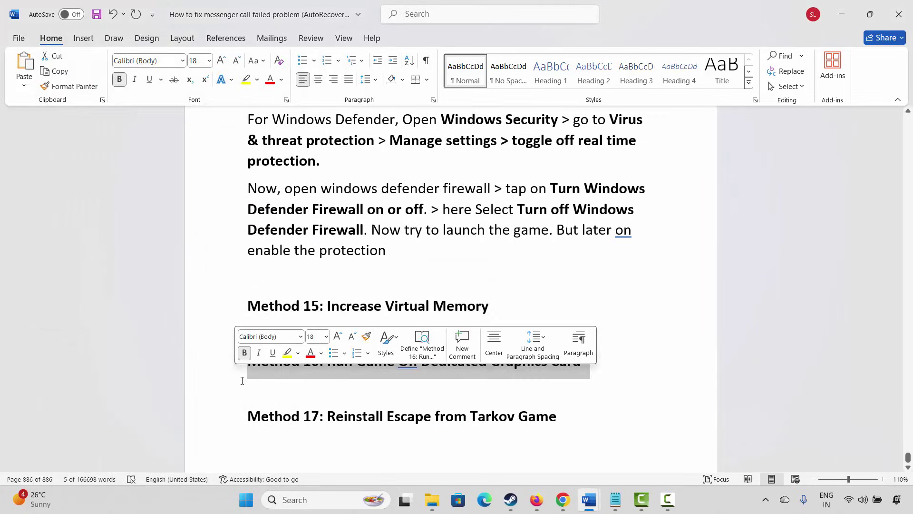
scroll(242, 375, "up", 2)
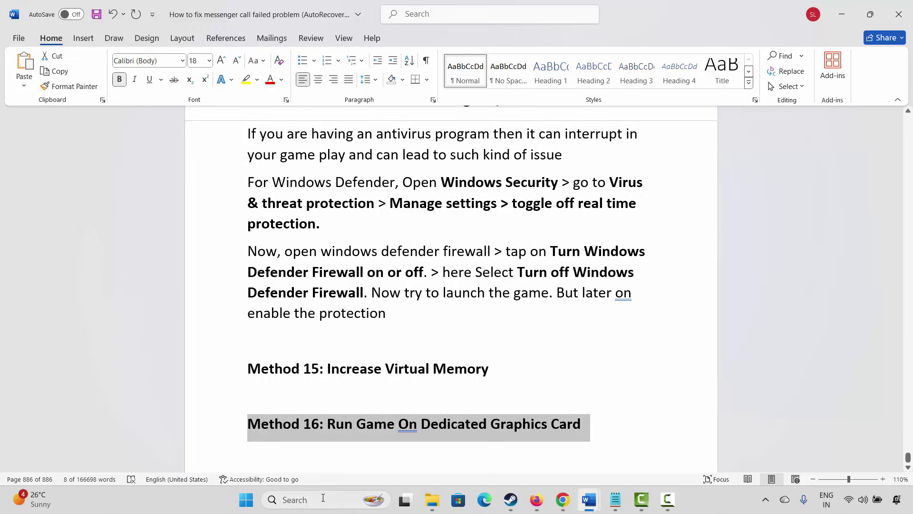
left_click(311, 502)
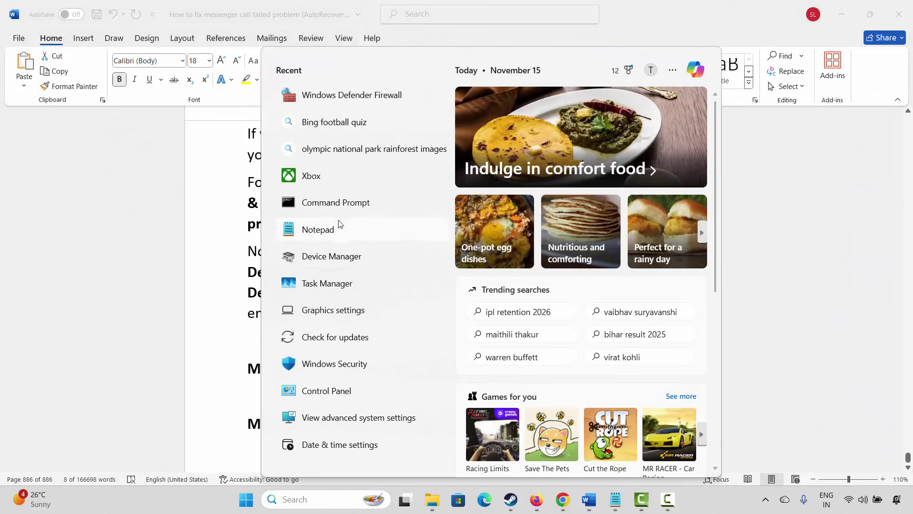
Step: Open the Graphics settings page, starting and then cancelling adding a desktop app
left_click(346, 312)
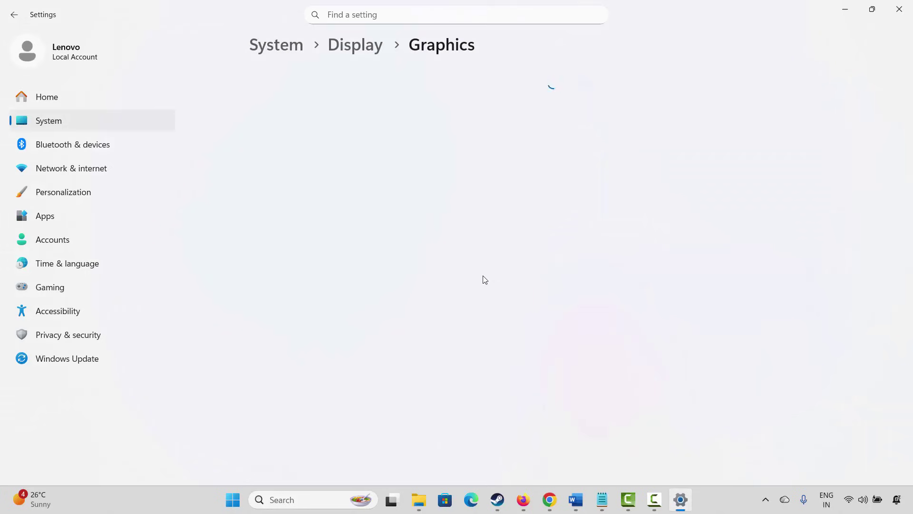
scroll(514, 366, "down", 4)
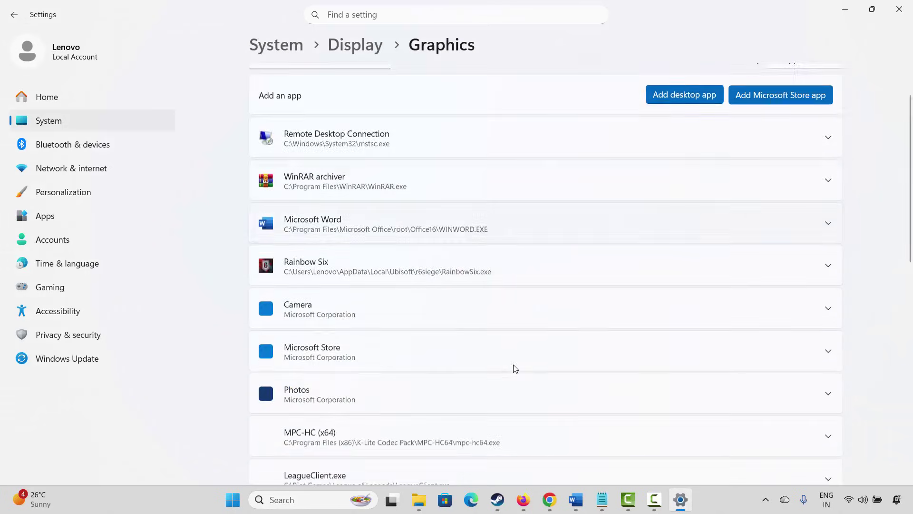
scroll(680, 275, "up", 5)
left_click(678, 284)
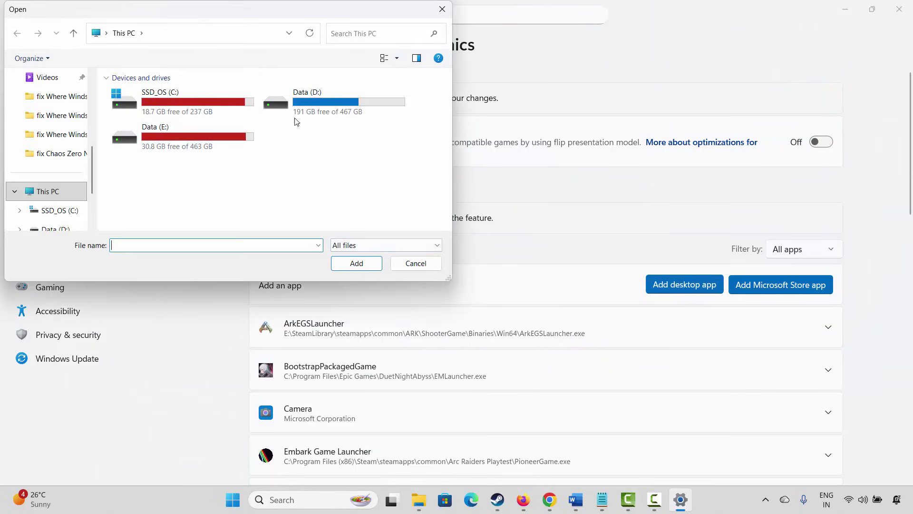
left_click(407, 265)
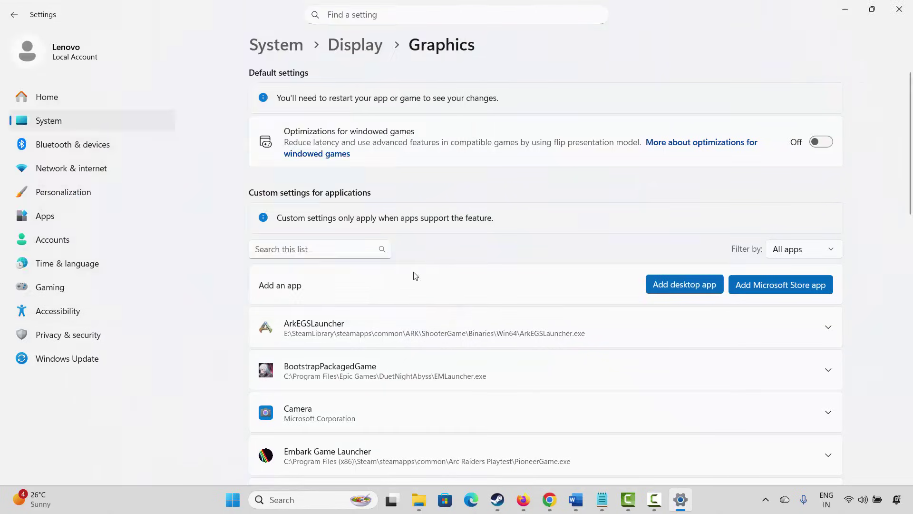
Step: Set skate.™ to High Performance (Intel(R) UHD Graphics) GPU preference and close Settings
scroll(506, 400, "down", 10)
scroll(535, 401, "down", 2)
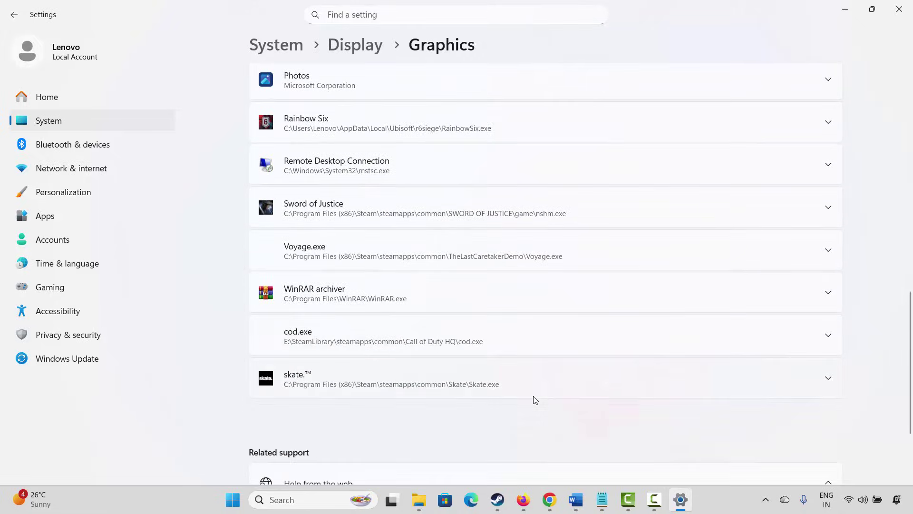
left_click(828, 378)
scroll(457, 317, "down", 3)
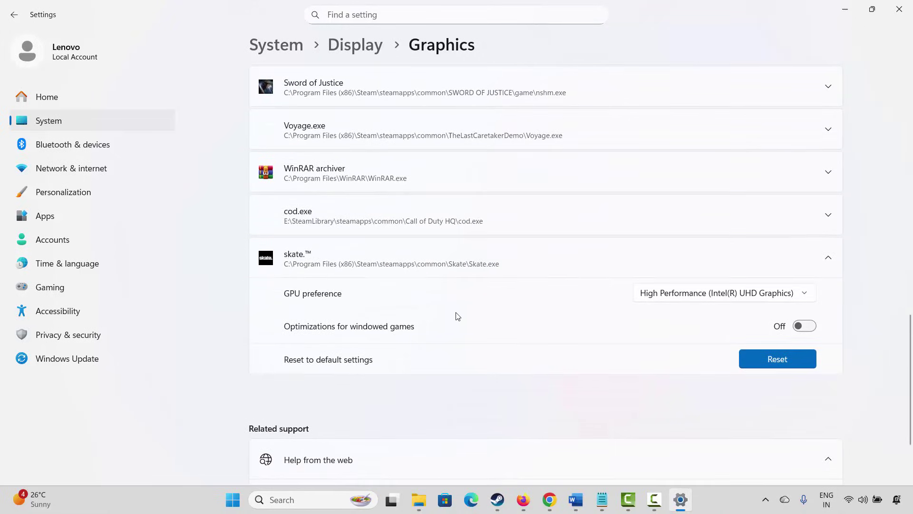
left_click(674, 299)
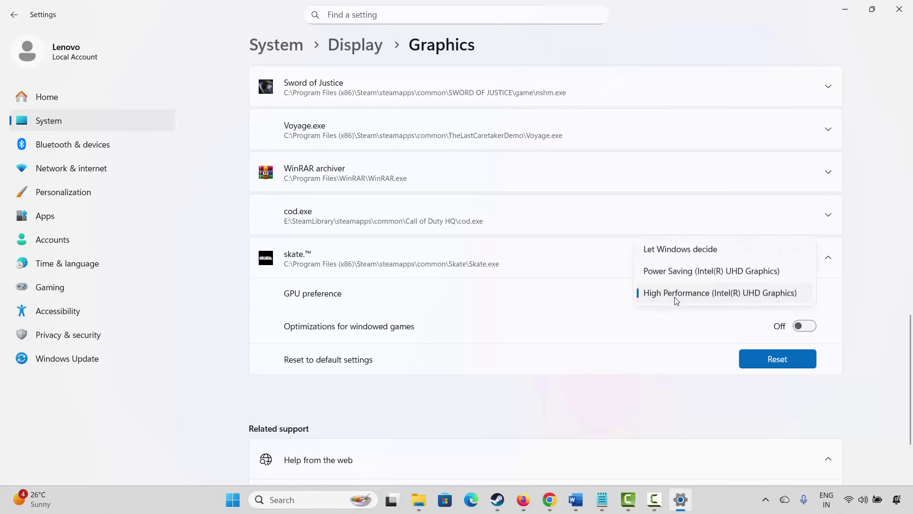
left_click(672, 303)
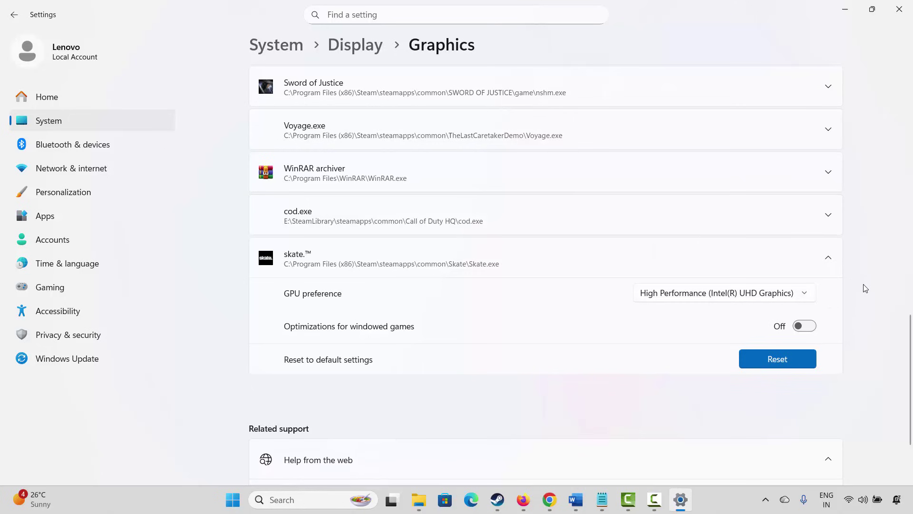
left_click(899, 9)
Step: Bring Method 17: Reinstall Escape from Tarkov Game into view, then switch to Steam's skate. page
scroll(405, 336, "down", 2)
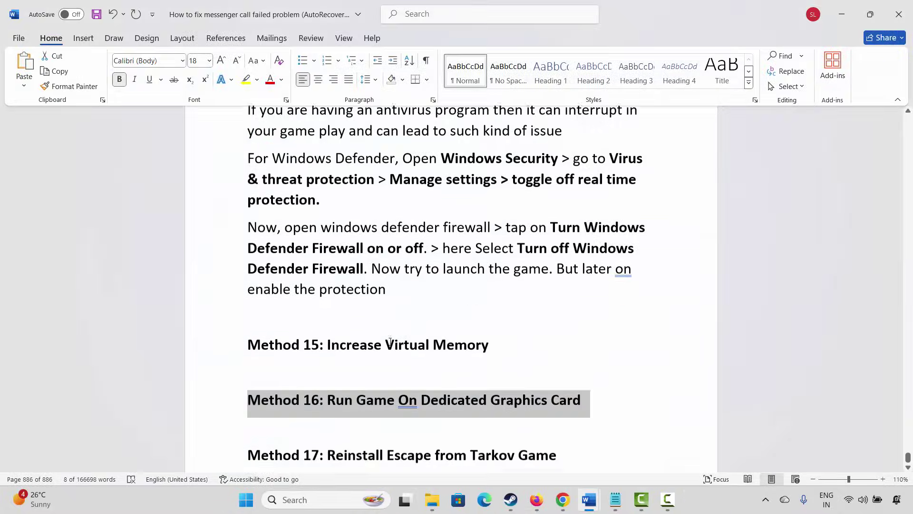
left_click(224, 427)
left_click(359, 438)
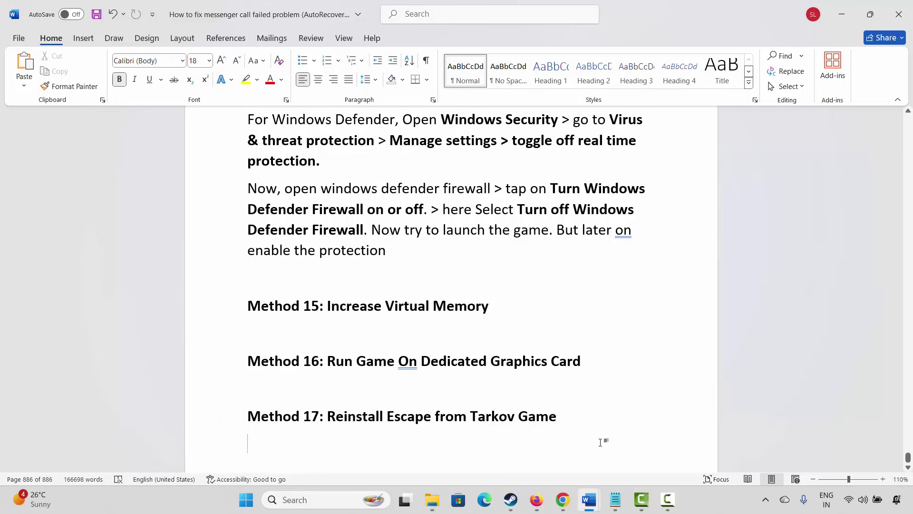
left_click(511, 500)
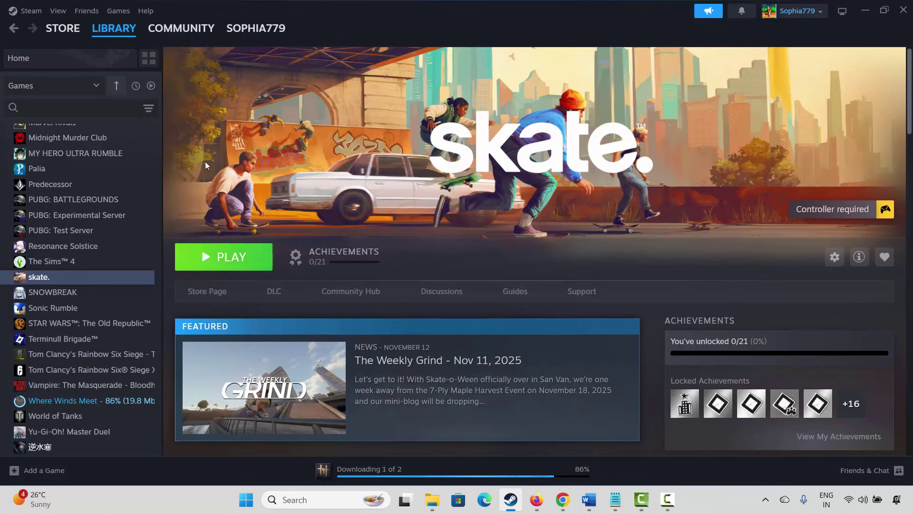
Step: Show Steam's Manage > Uninstall prompt for skate., cancel it, and minimize Steam
right_click(41, 281)
mouse_move(66, 350)
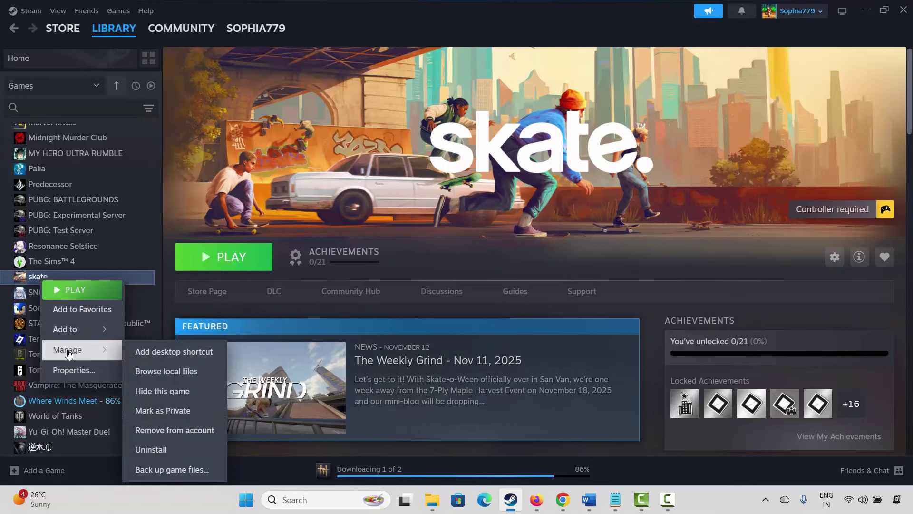
left_click(154, 450)
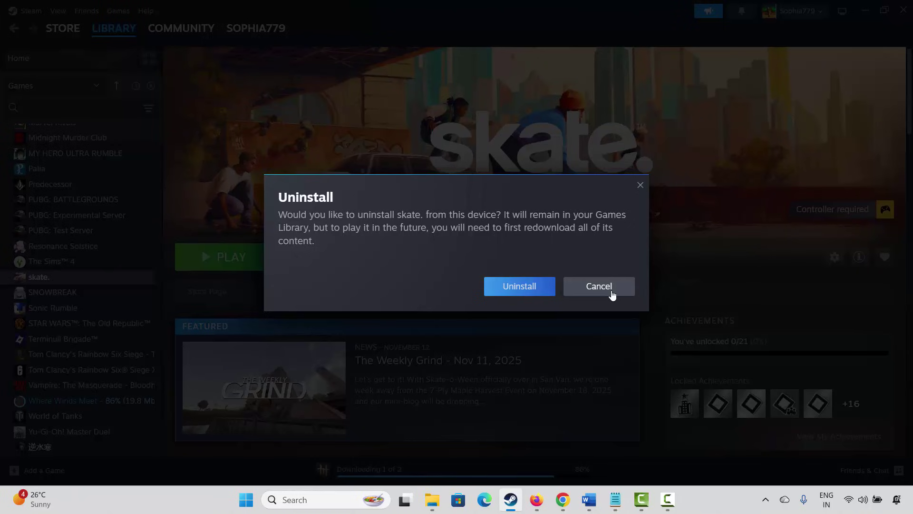
left_click(612, 294)
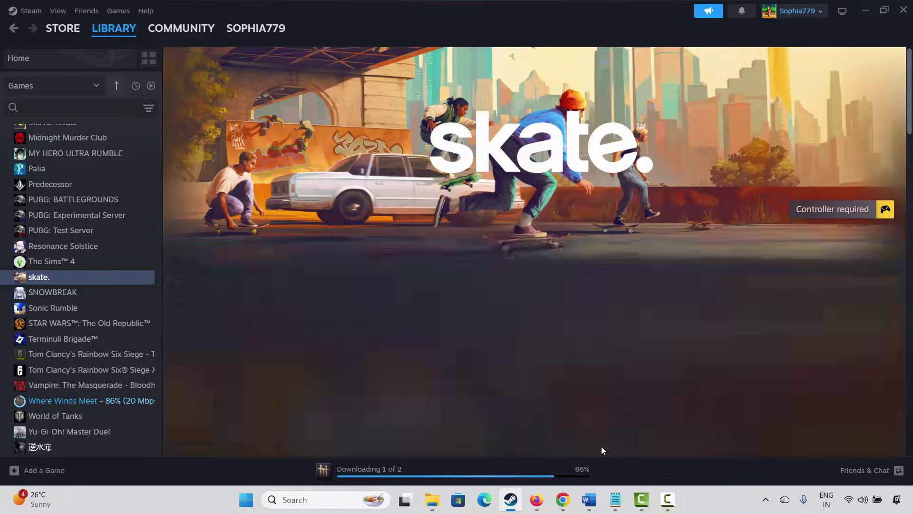
left_click(524, 503)
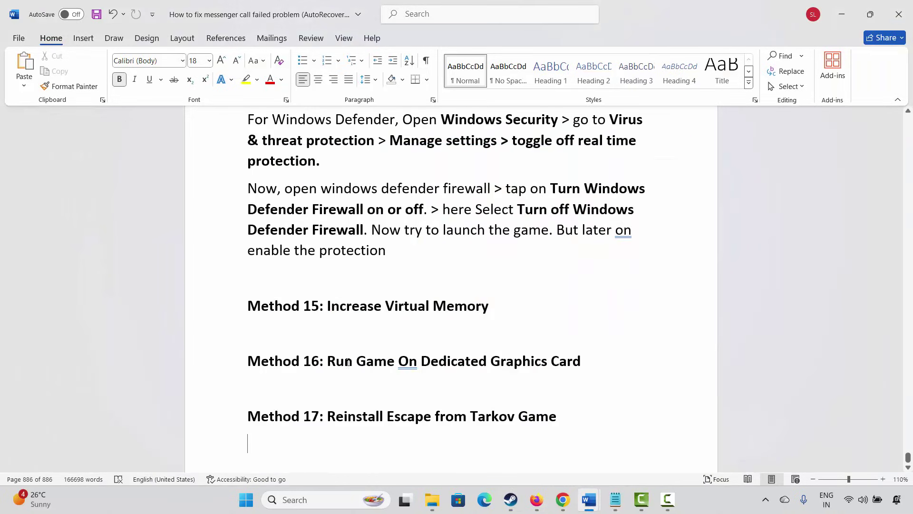
left_click_drag(420, 421, 516, 421)
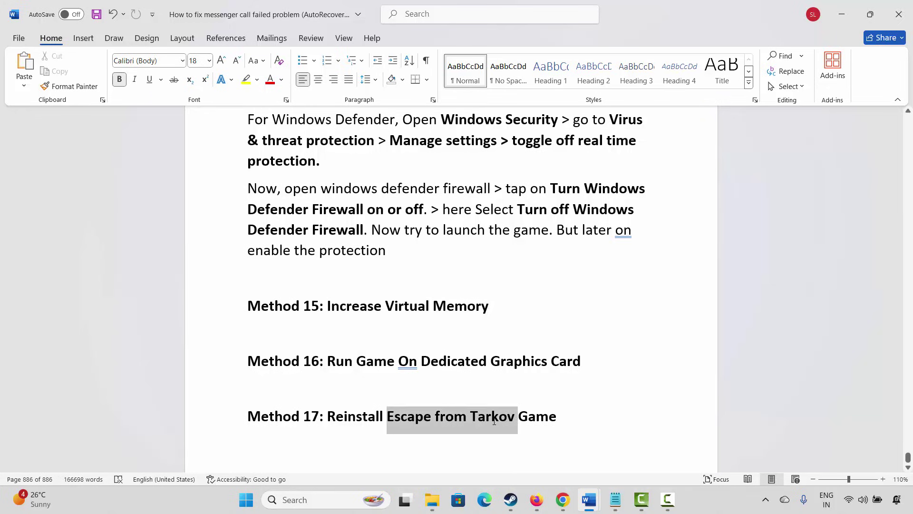
left_click(377, 365)
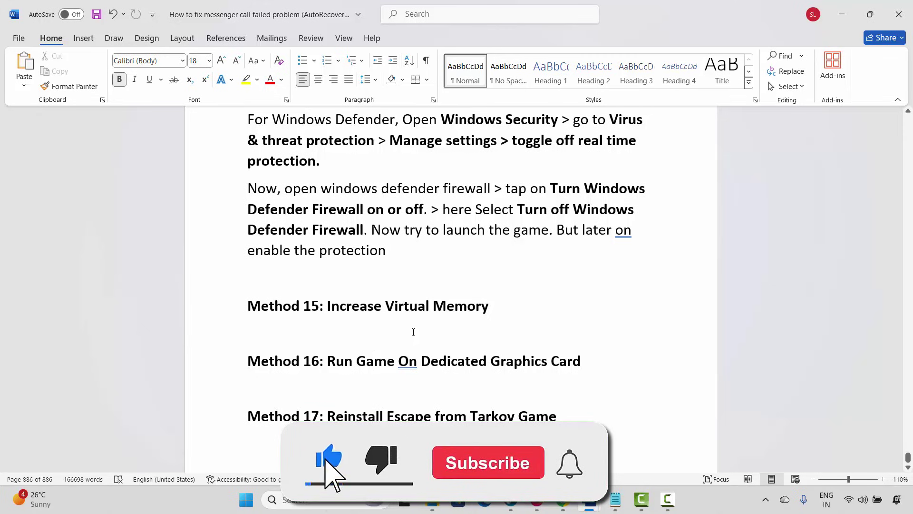
scroll(414, 331, "up", 1)
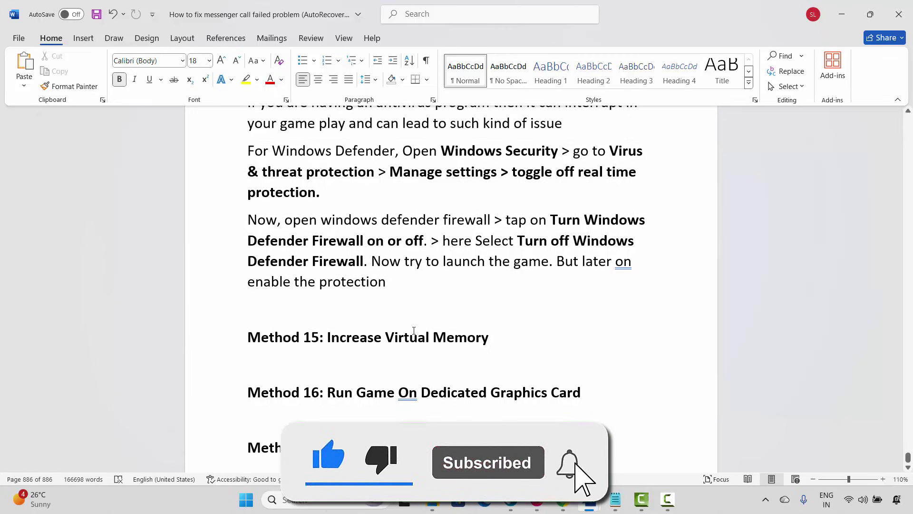